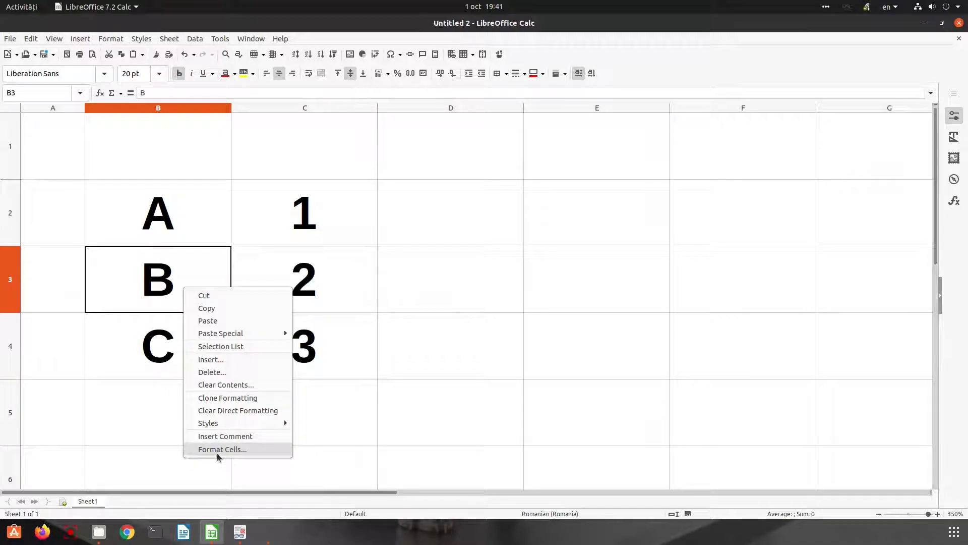
# Apply the preset with all four borders to cell B3.
pyautogui.click(221, 448)
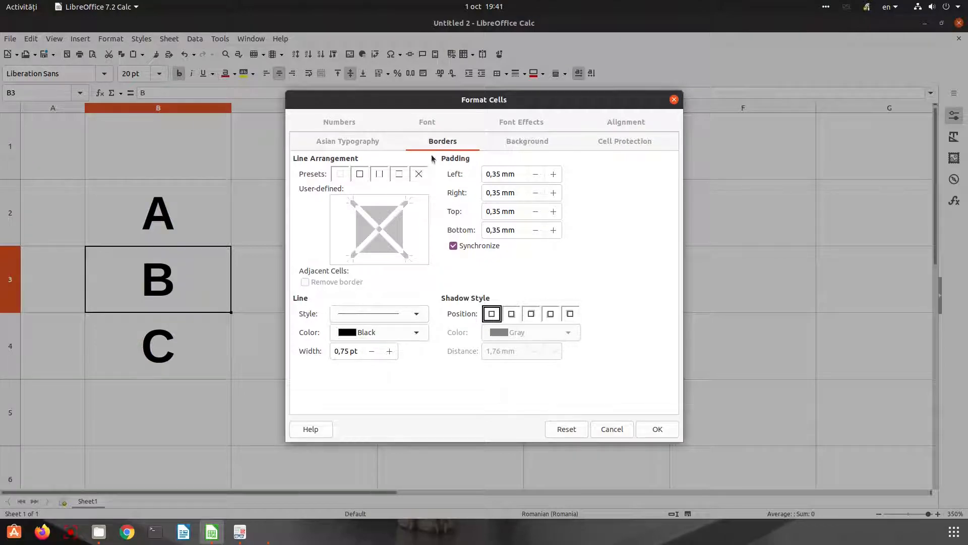
pyautogui.click(340, 176)
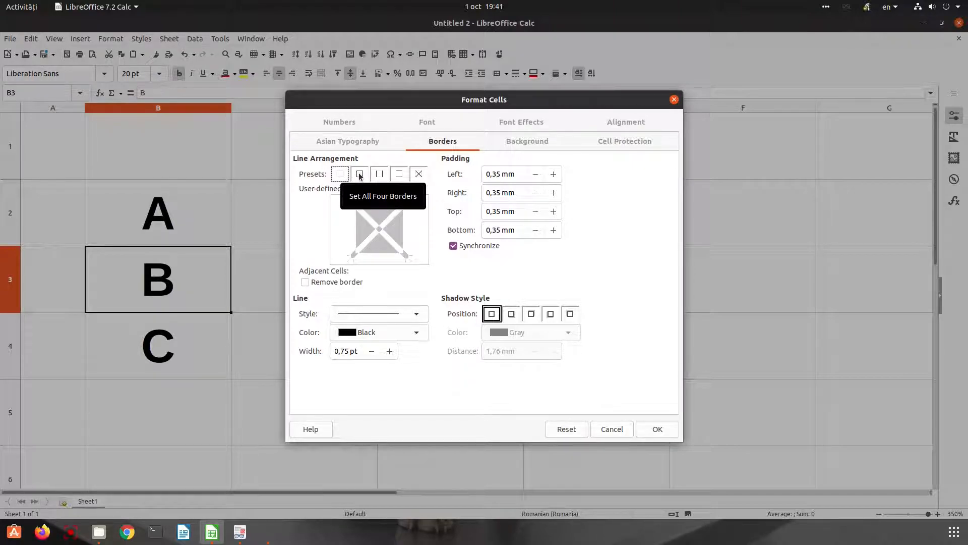
pyautogui.click(359, 175)
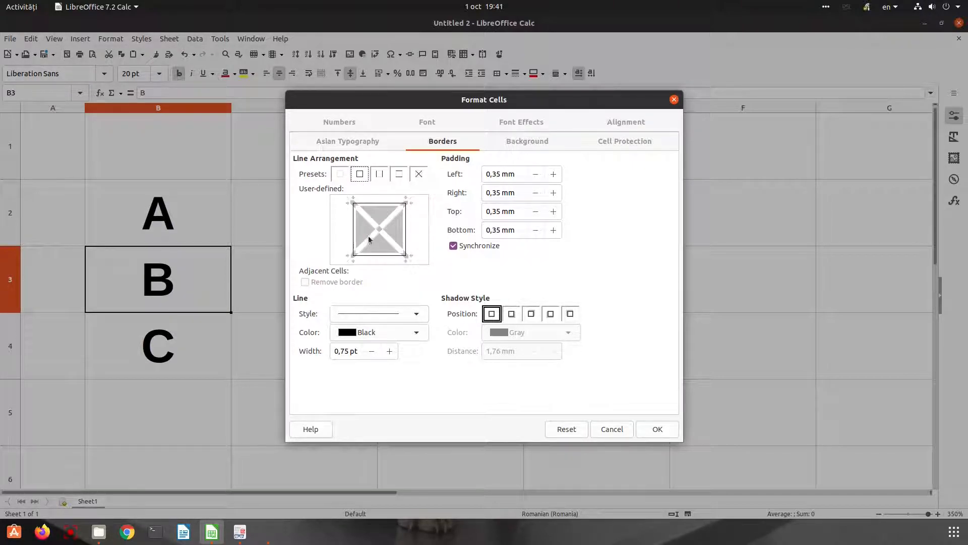
pyautogui.click(656, 428)
pyautogui.click(489, 402)
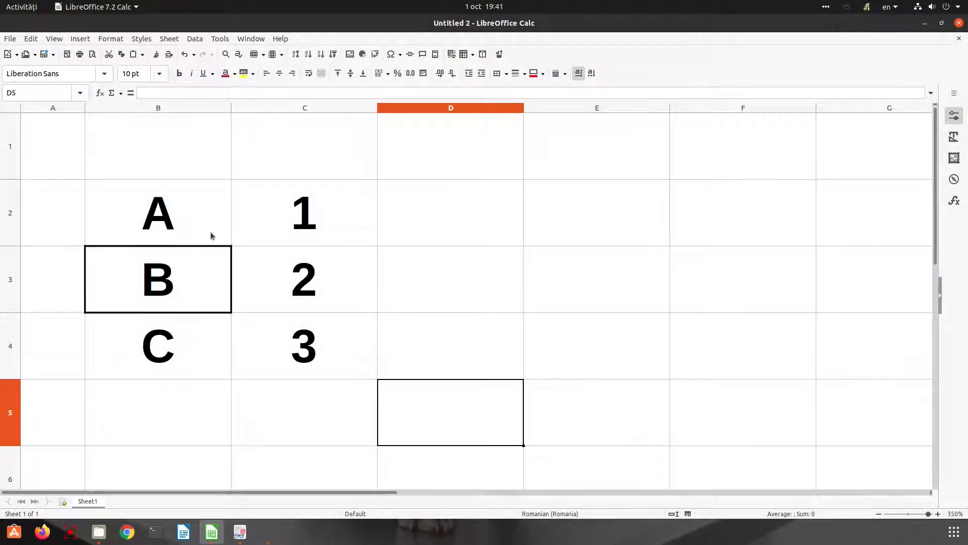
# Thicken the border around cell B3 to a line width of 4,75 pt.
pyautogui.click(203, 277)
pyautogui.press('Right')
pyautogui.press('Left')
pyautogui.rightClick(180, 293)
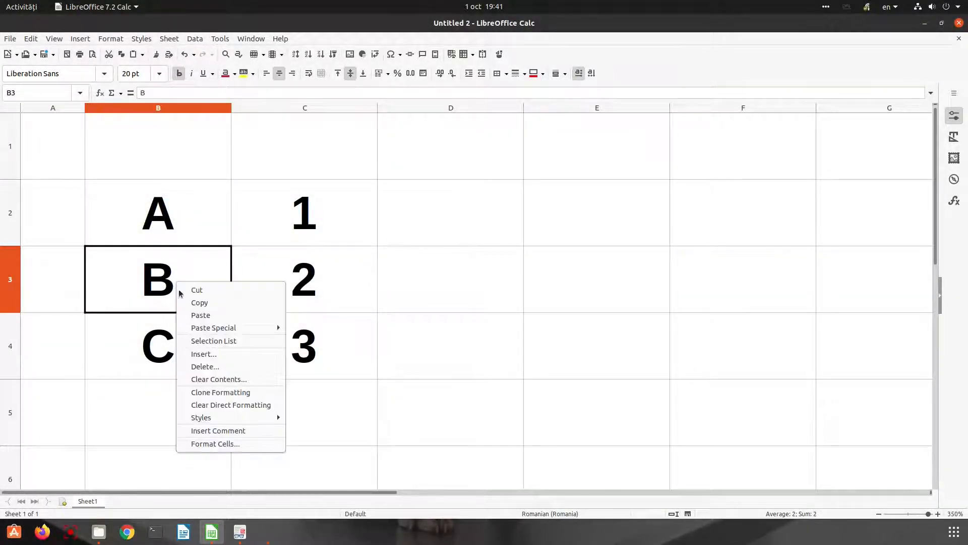
pyautogui.click(212, 443)
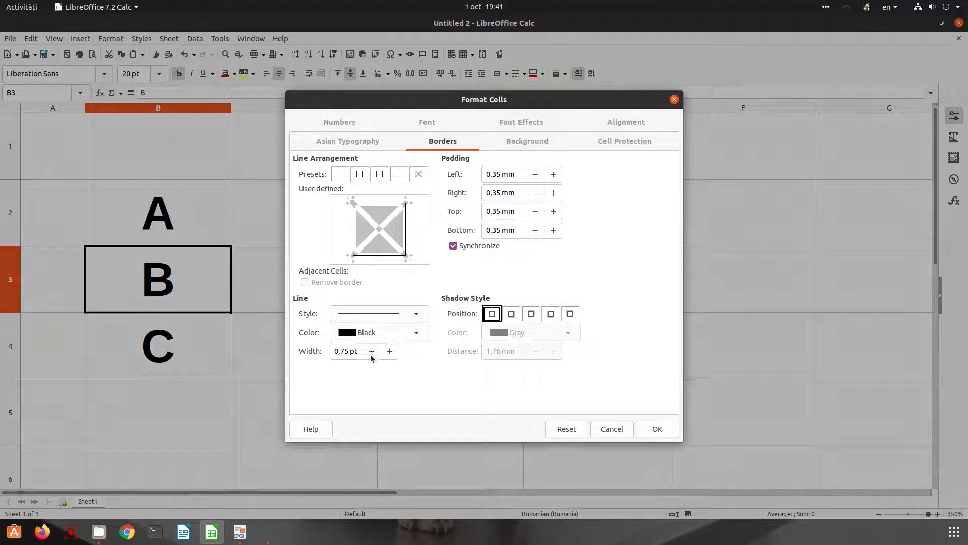
pyautogui.click(390, 351)
pyautogui.click(389, 351)
pyautogui.click(390, 351)
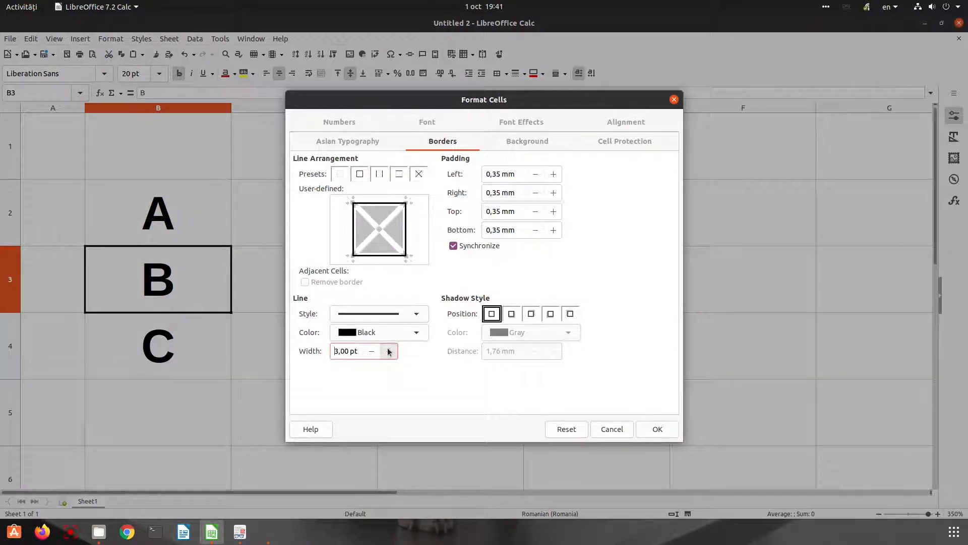
pyautogui.click(390, 351)
pyautogui.click(390, 352)
pyautogui.click(390, 351)
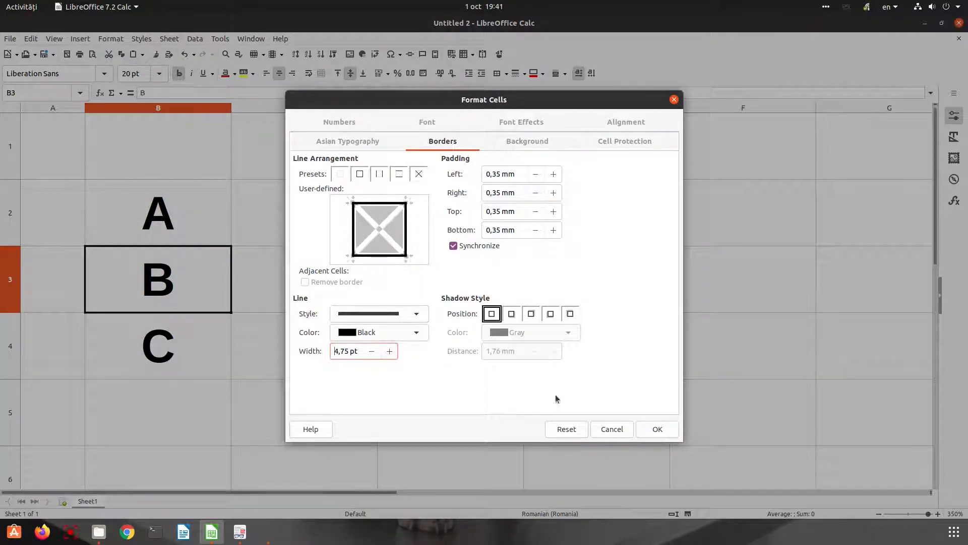
pyautogui.click(648, 426)
# Try the no-border, four-border, left-right, top-bottom and diagonal line presets for cell B3 one after another.
pyautogui.rightClick(162, 282)
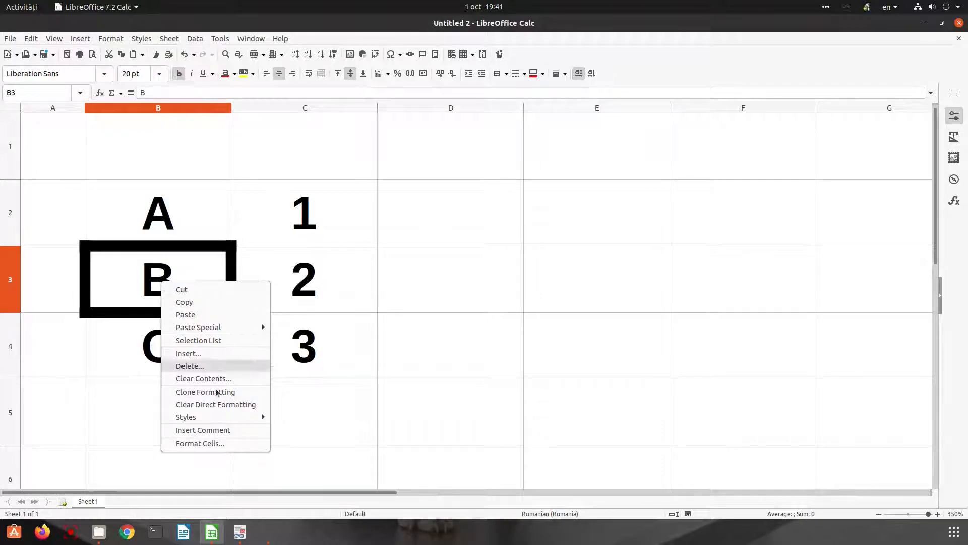
pyautogui.click(220, 443)
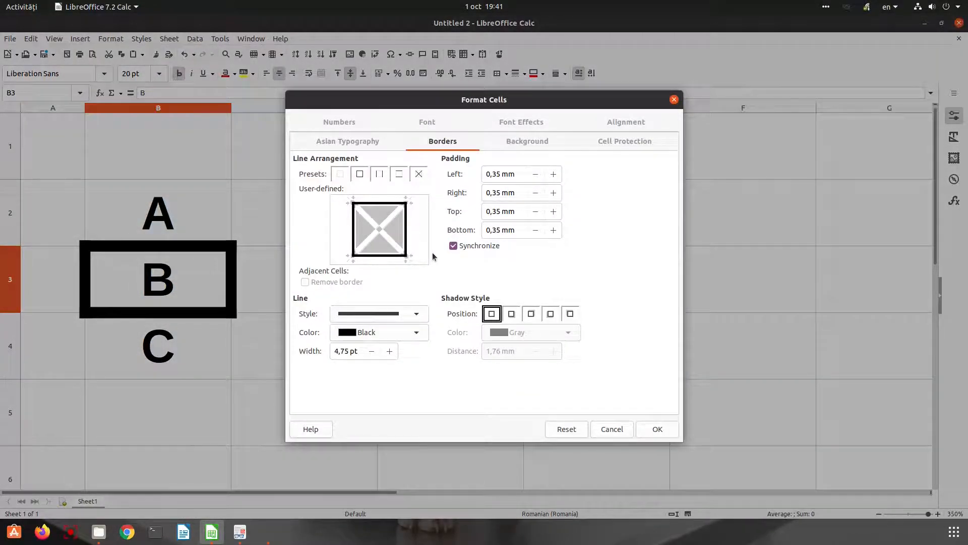
pyautogui.click(346, 176)
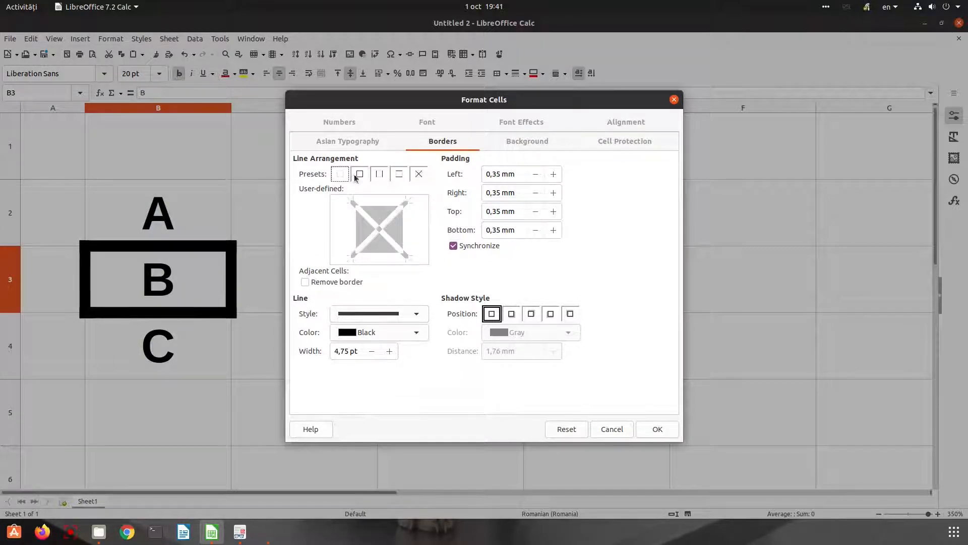
pyautogui.click(358, 175)
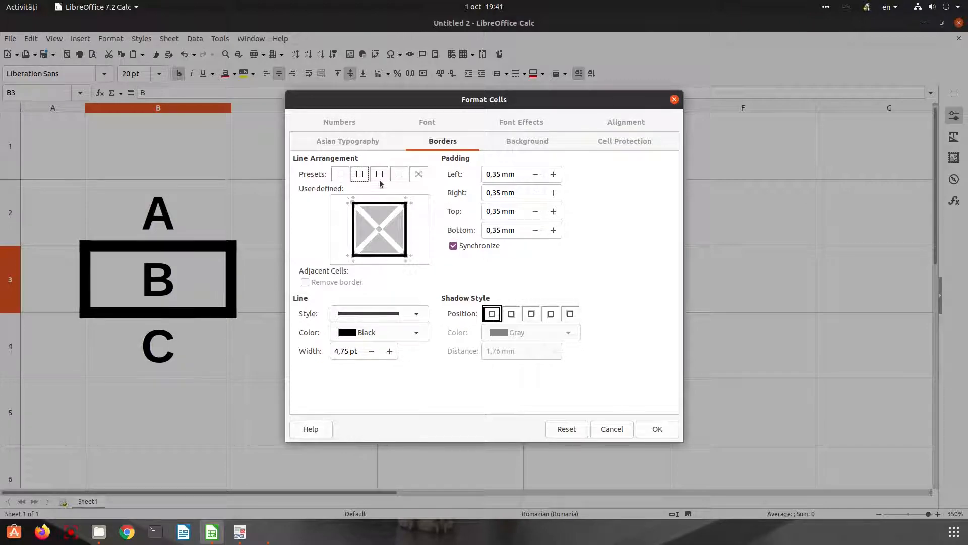
pyautogui.click(380, 180)
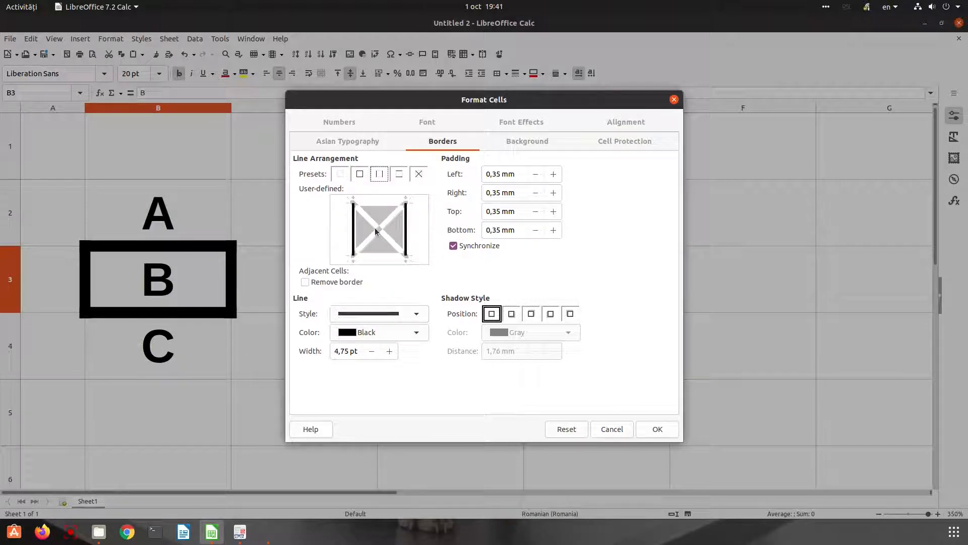
pyautogui.click(400, 175)
pyautogui.click(420, 179)
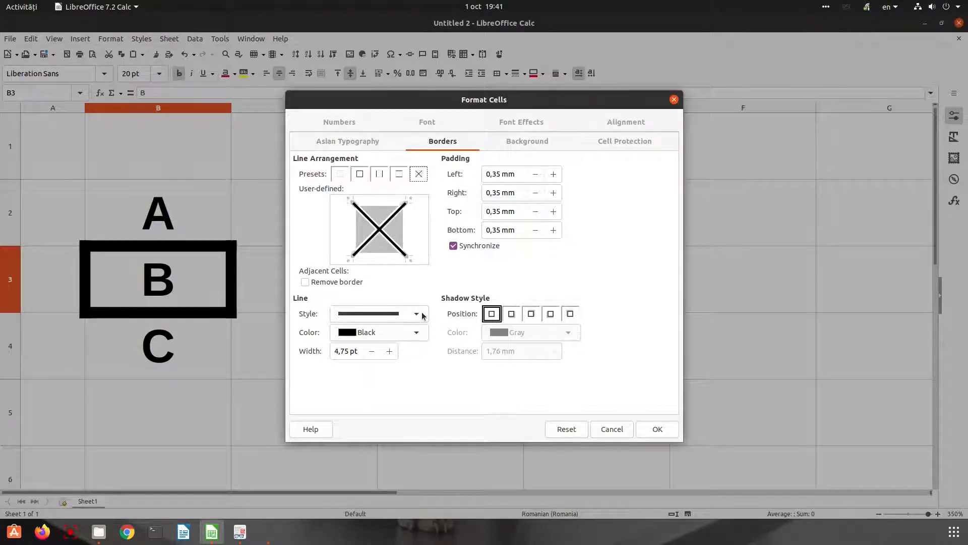
# Clear both diagonal lines in the user-defined arrangement and leave cell B3 without any borders.
pyautogui.click(387, 223)
pyautogui.click(386, 238)
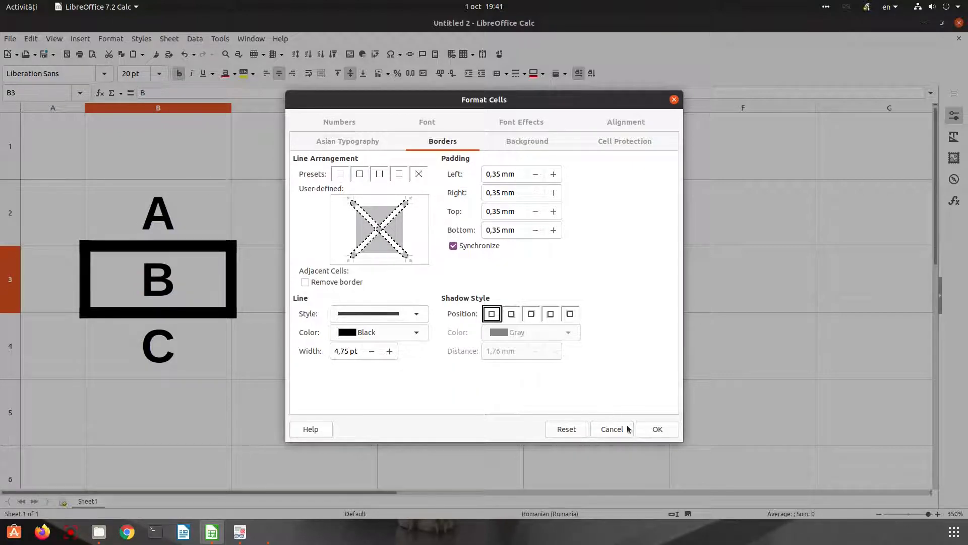
pyautogui.click(612, 429)
pyautogui.press('Right')
# In the border settings of cell B3, select the falling diagonal and set its line width to 4,25 pt.
pyautogui.rightClick(176, 289)
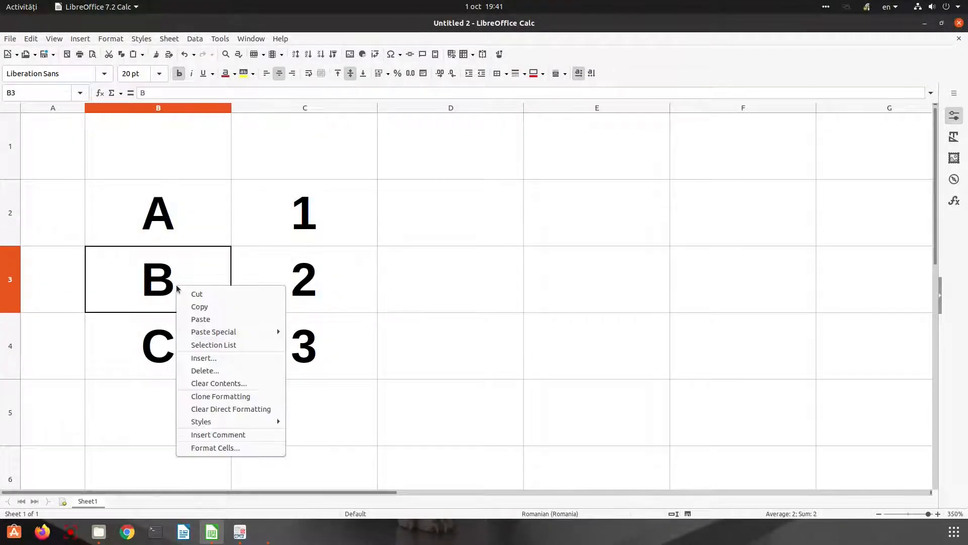
pyautogui.click(225, 447)
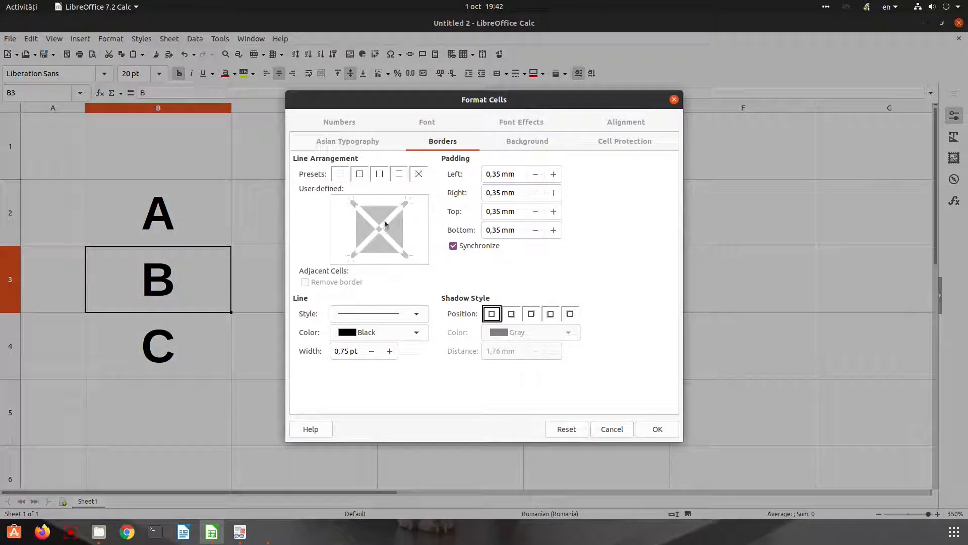
pyautogui.click(371, 220)
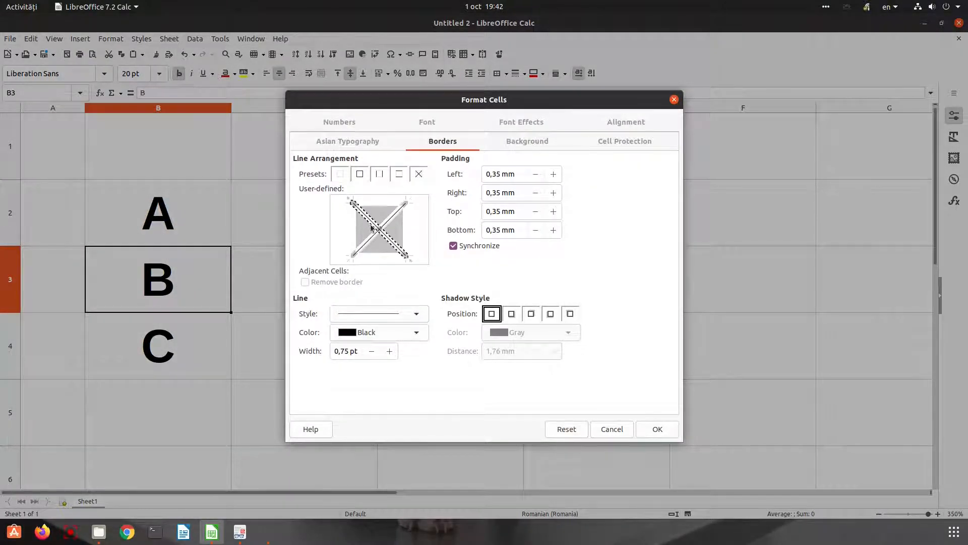
pyautogui.click(389, 351)
pyautogui.click(389, 352)
pyautogui.click(389, 351)
pyautogui.click(389, 352)
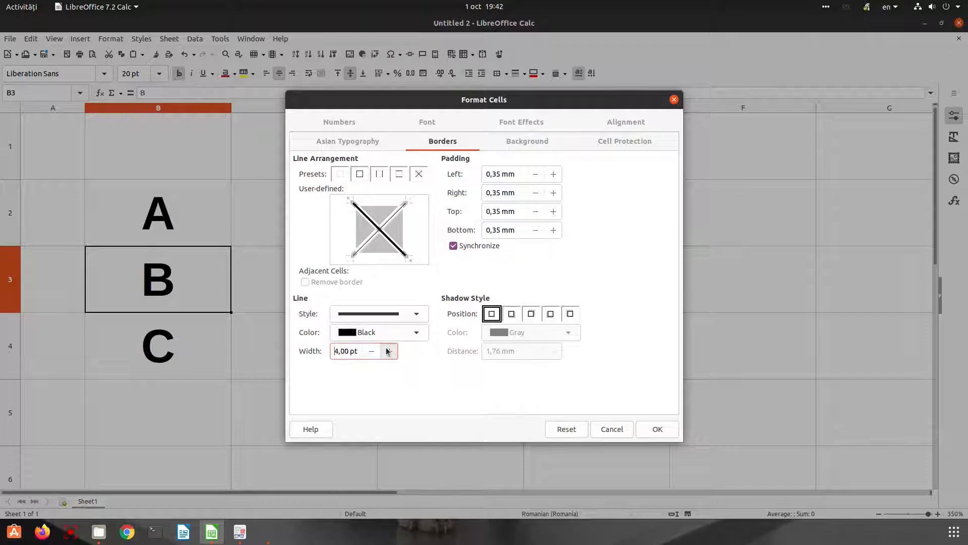
pyautogui.click(389, 351)
# Toggle the rising diagonal and left edge in the user-defined arrangement, then clear all lines and apply the borderless result to B3.
pyautogui.click(369, 243)
pyautogui.click(356, 249)
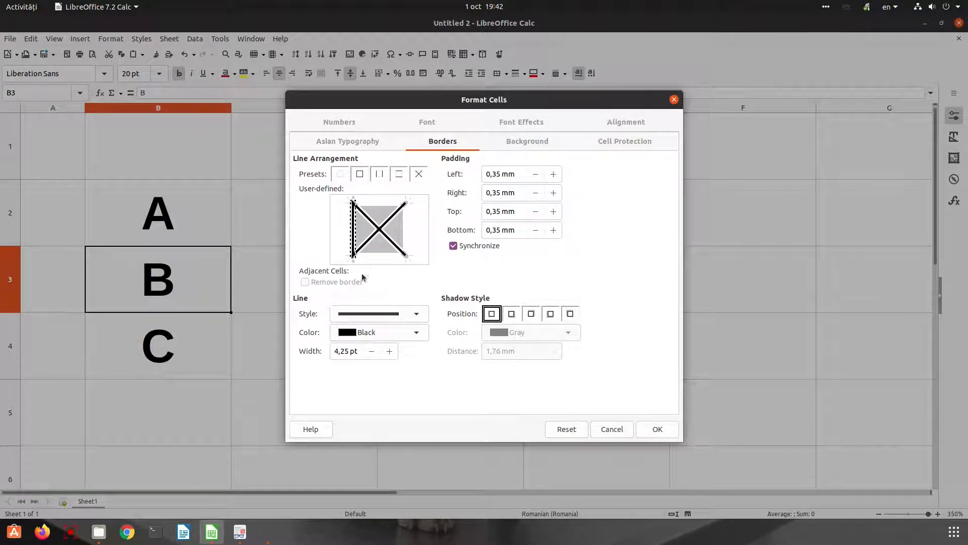
pyautogui.click(354, 249)
pyautogui.click(379, 235)
pyautogui.click(379, 230)
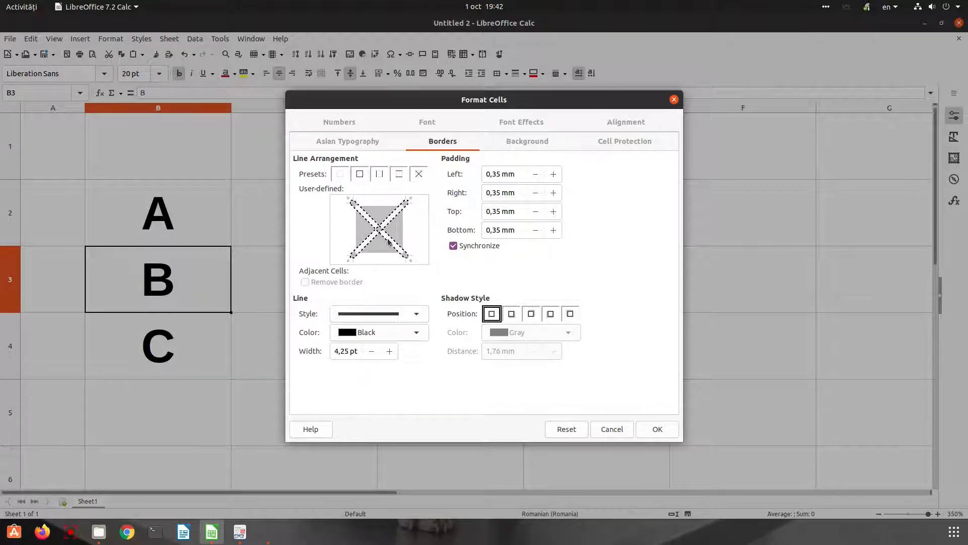
pyautogui.doubleClick(390, 240)
pyautogui.click(657, 429)
pyautogui.click(248, 378)
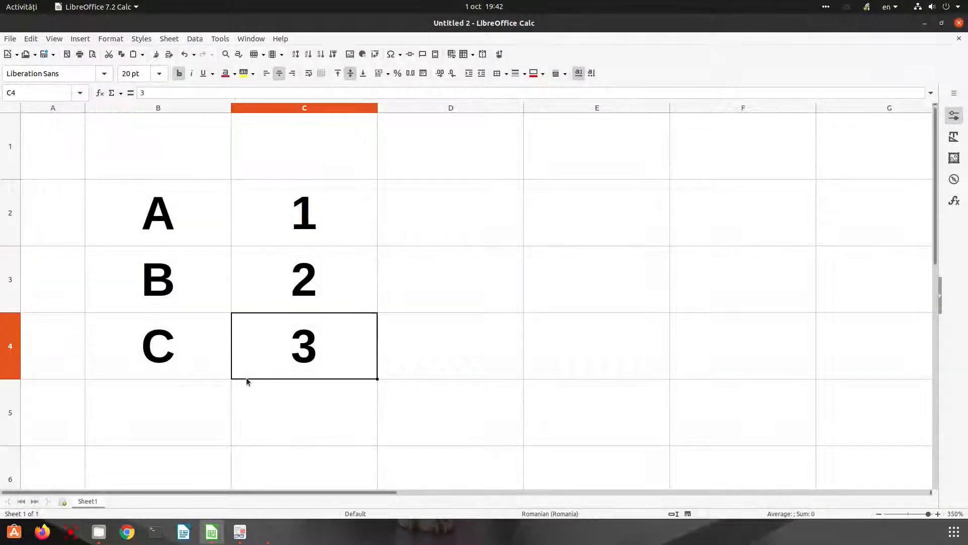
# In the border settings of cell B3, set the line width to 4,25 pt.
pyautogui.rightClick(160, 280)
pyautogui.click(237, 439)
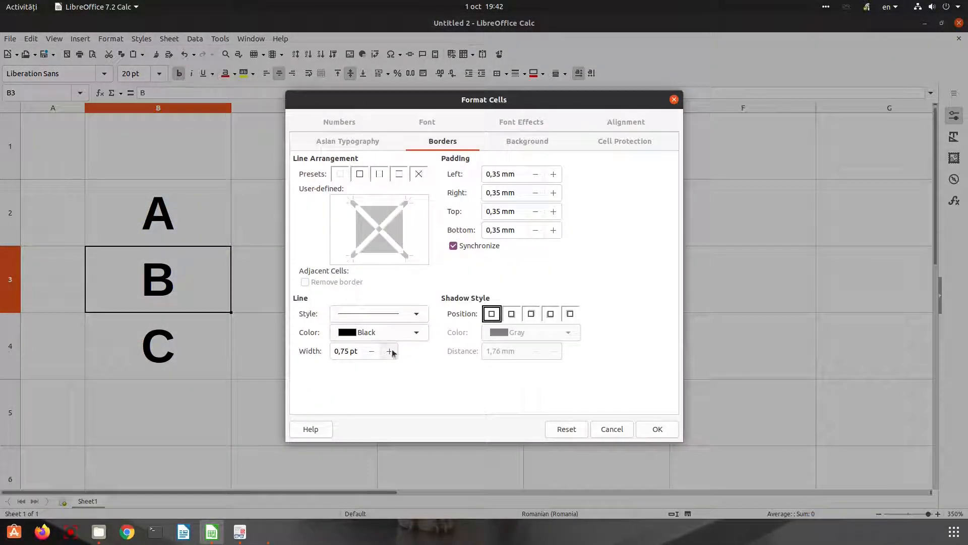
pyautogui.tripleClick(390, 348)
pyautogui.doubleClick(390, 347)
pyautogui.doubleClick(390, 348)
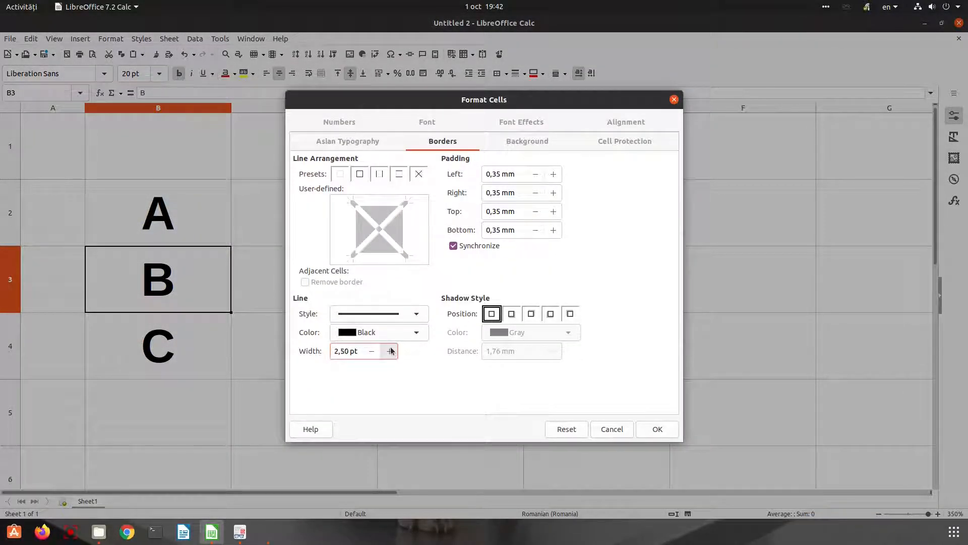
pyautogui.tripleClick(390, 347)
pyautogui.doubleClick(390, 347)
pyautogui.doubleClick(390, 347)
# Set the line color to Magenta, try top and bottom borders, and choose left and right borders only.
pyautogui.click(389, 333)
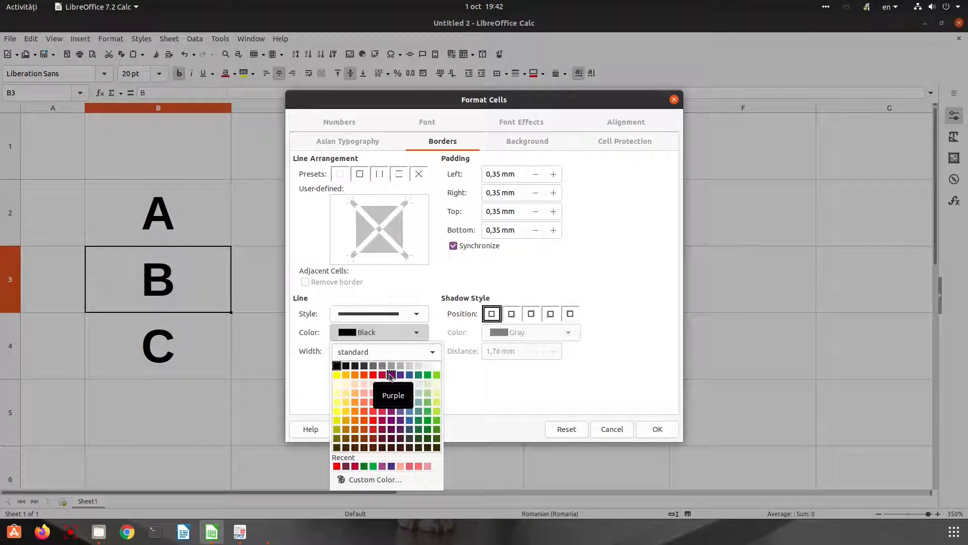
pyautogui.click(383, 374)
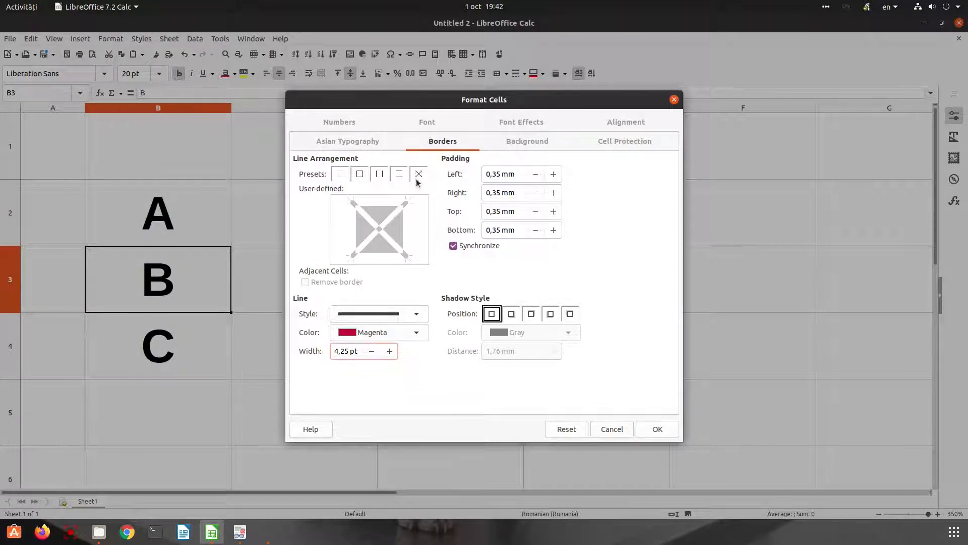
pyautogui.click(399, 174)
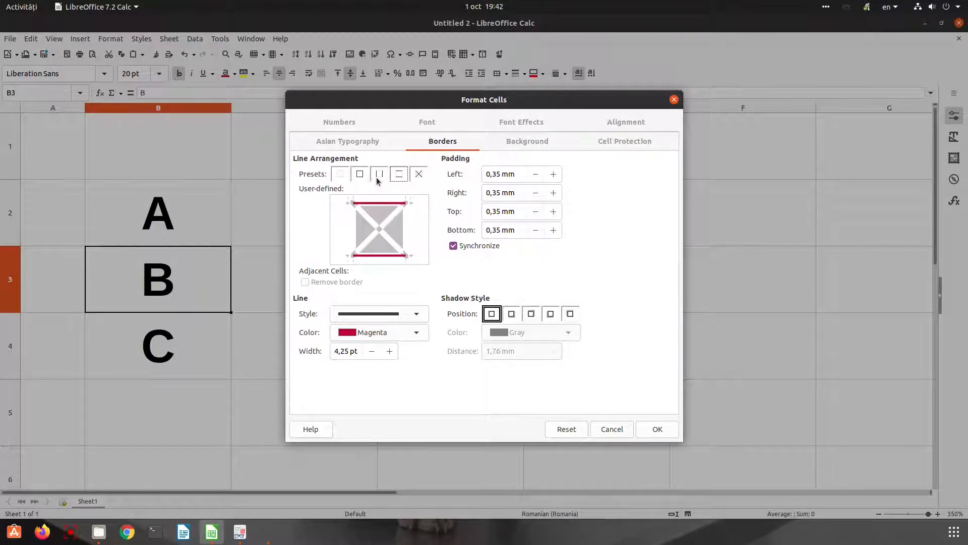
pyautogui.click(379, 177)
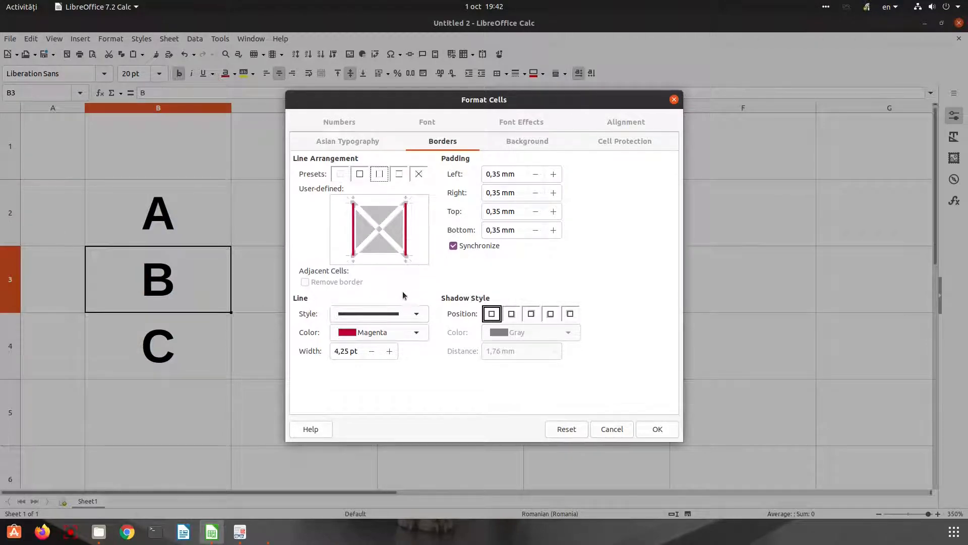
# Change the border line color to a custom dark crimson, #901F45.
pyautogui.click(393, 335)
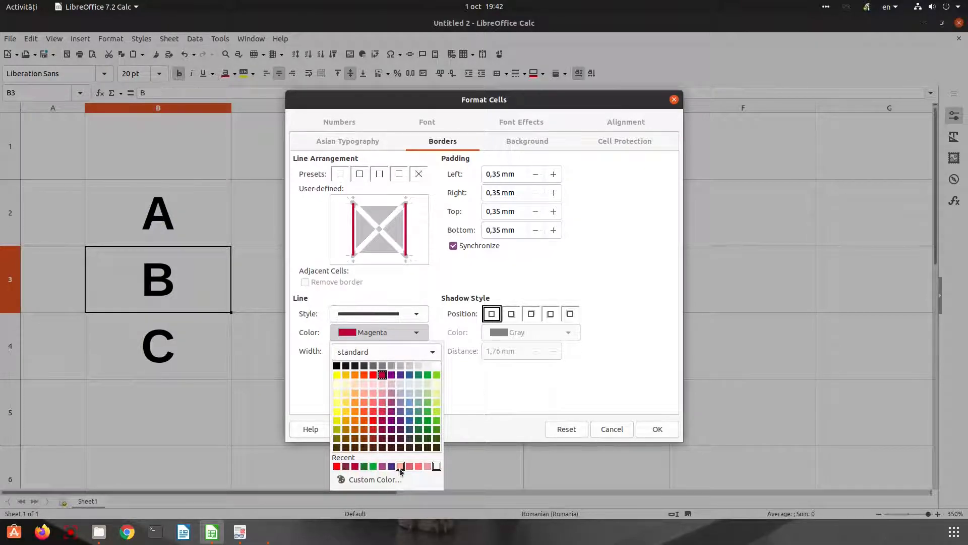
pyautogui.click(380, 479)
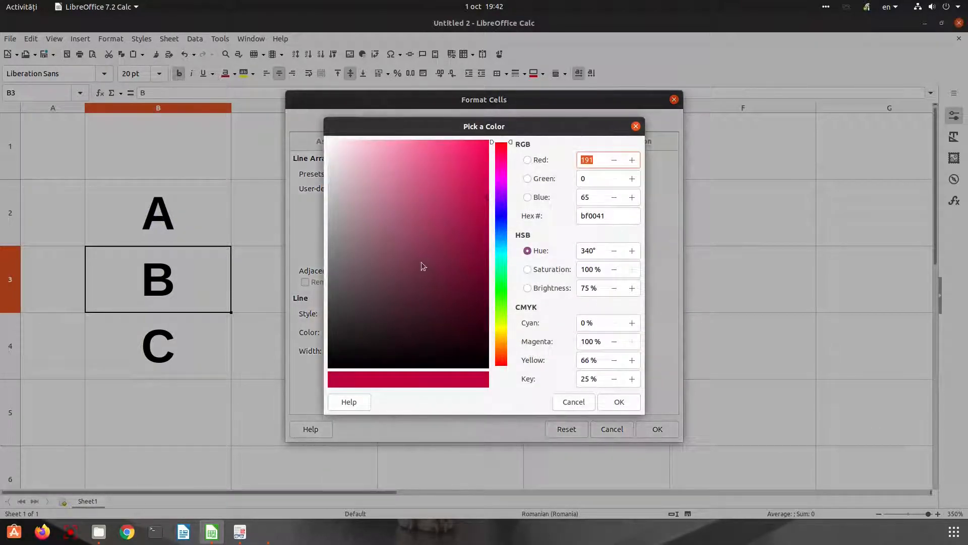
pyautogui.moveTo(422, 266)
pyautogui.mouseDown()
pyautogui.moveTo(472, 272)
pyautogui.moveTo(439, 316)
pyautogui.mouseUp()
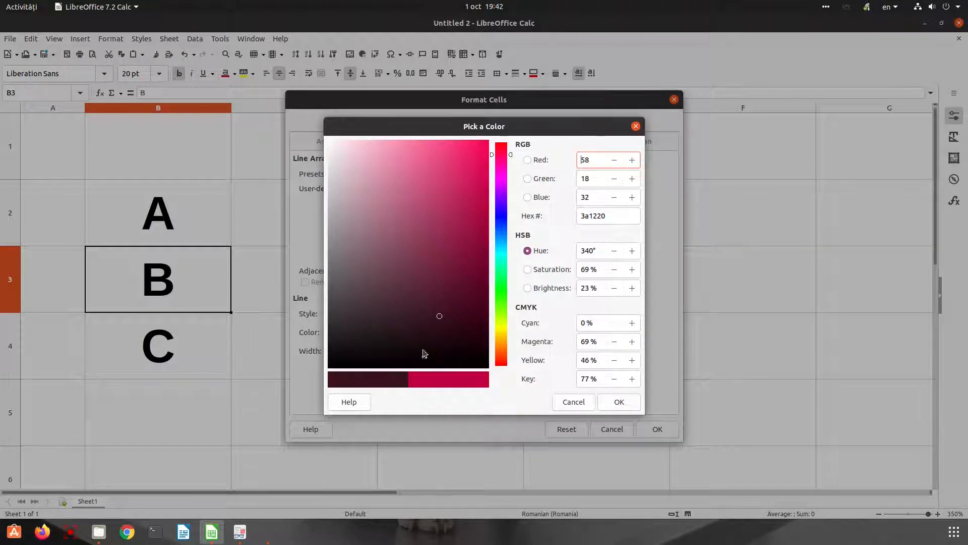
pyautogui.moveTo(423, 354)
pyautogui.mouseDown()
pyautogui.moveTo(443, 330)
pyautogui.moveTo(427, 322)
pyautogui.moveTo(469, 223)
pyautogui.moveTo(444, 243)
pyautogui.moveTo(455, 243)
pyautogui.mouseUp()
pyautogui.click(618, 402)
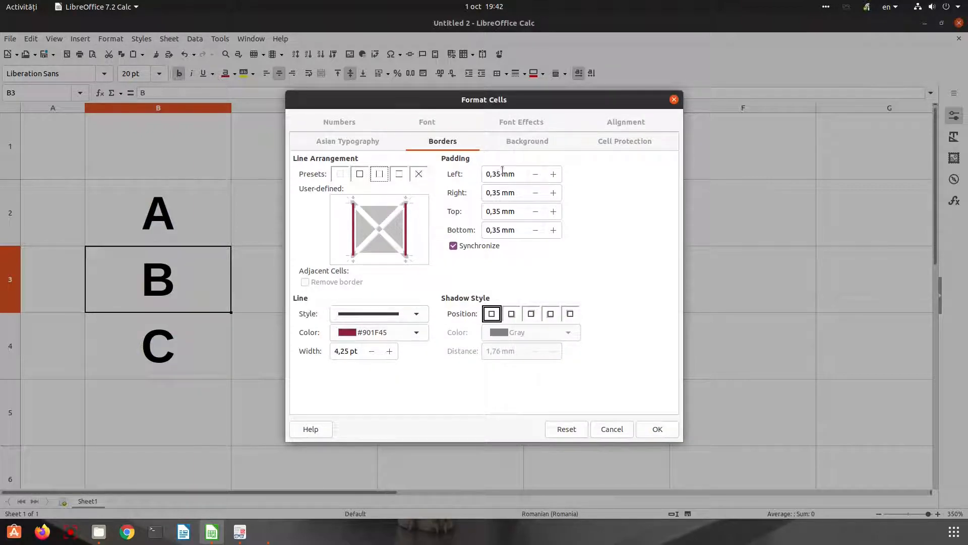
# Increase the synchronized padding to 6,84 mm on all sides and apply the border formatting to B3.
pyautogui.click(554, 174)
pyautogui.click(656, 429)
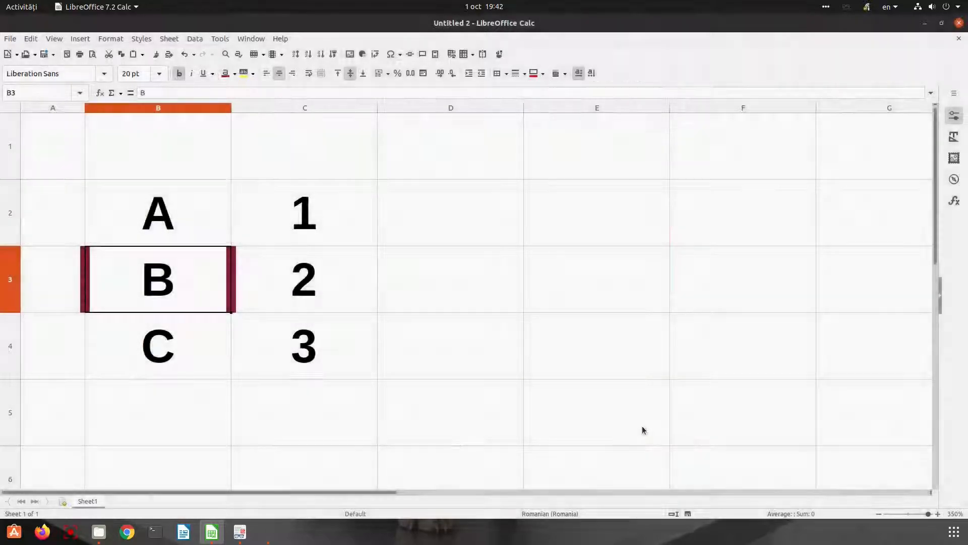
# In the border settings of cell B3, set the synchronized padding to 0 mm on all sides and apply it.
pyautogui.rightClick(207, 278)
pyautogui.click(255, 442)
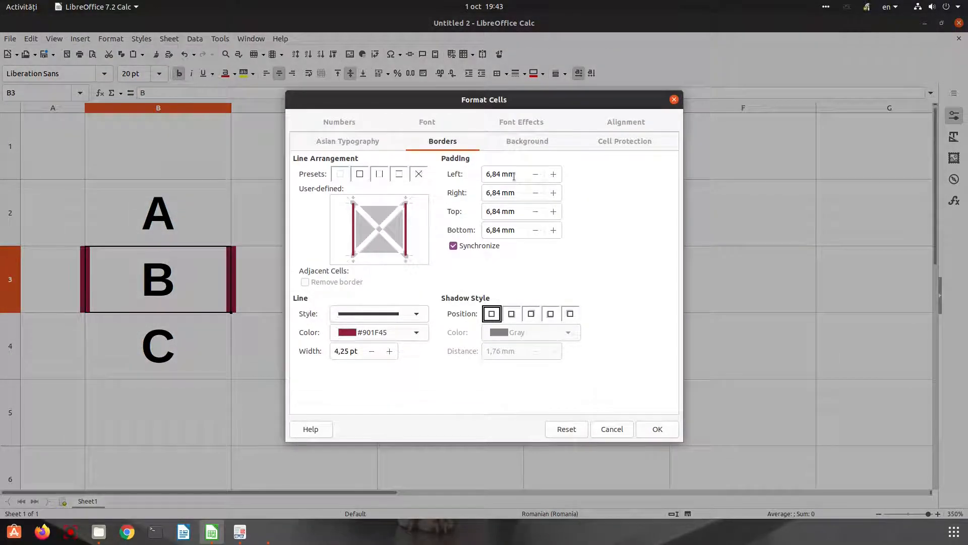
pyautogui.click(513, 178)
pyautogui.hotkey('ctrl', 'a')
pyautogui.write('0')
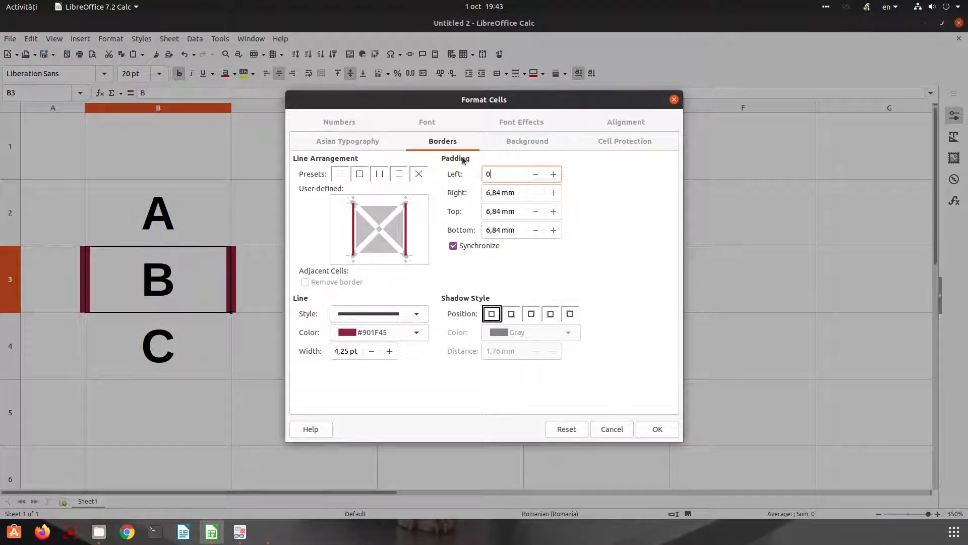
pyautogui.press('Tab')
pyautogui.click(656, 427)
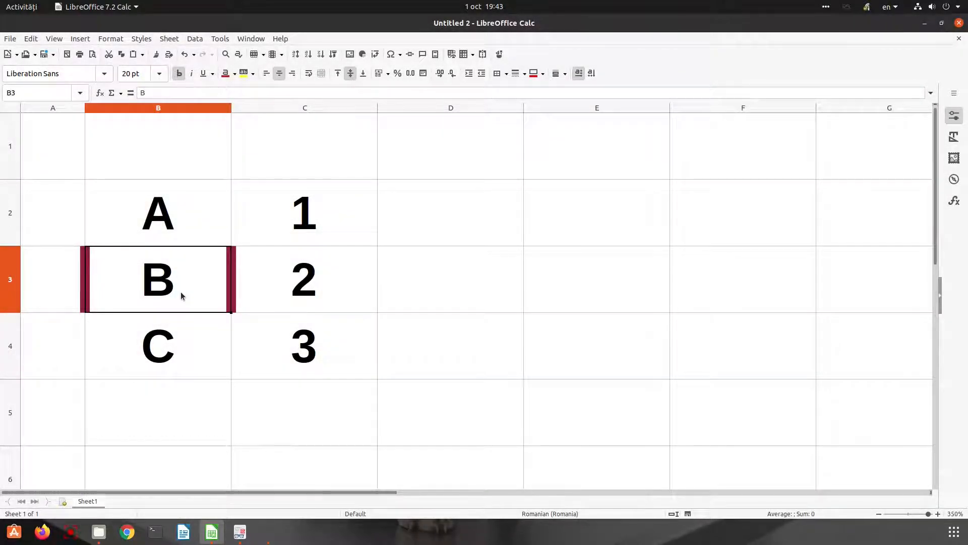
# Replace the content of cell B3 with "some text here" and select the cell again.
pyautogui.doubleClick(182, 296)
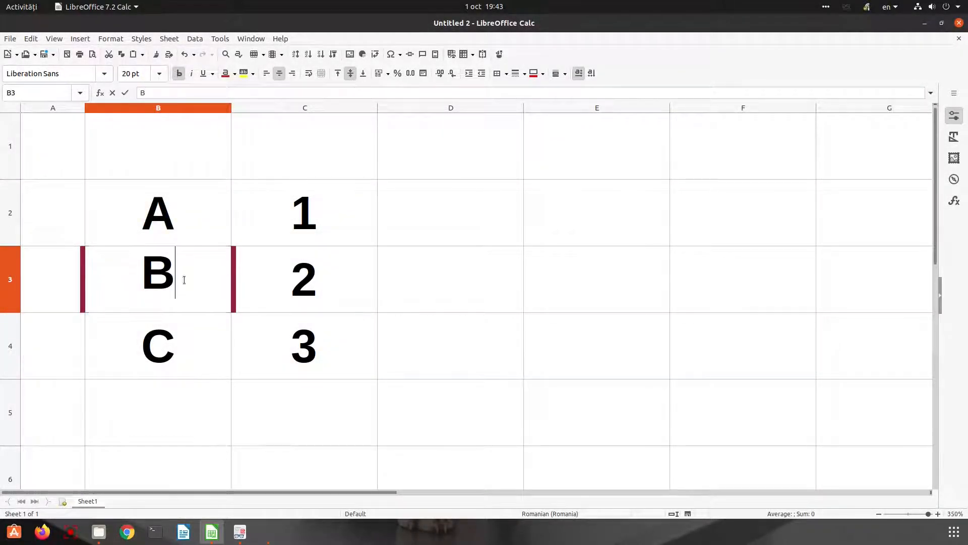
pyautogui.press('BackSpace')
pyautogui.write('s')
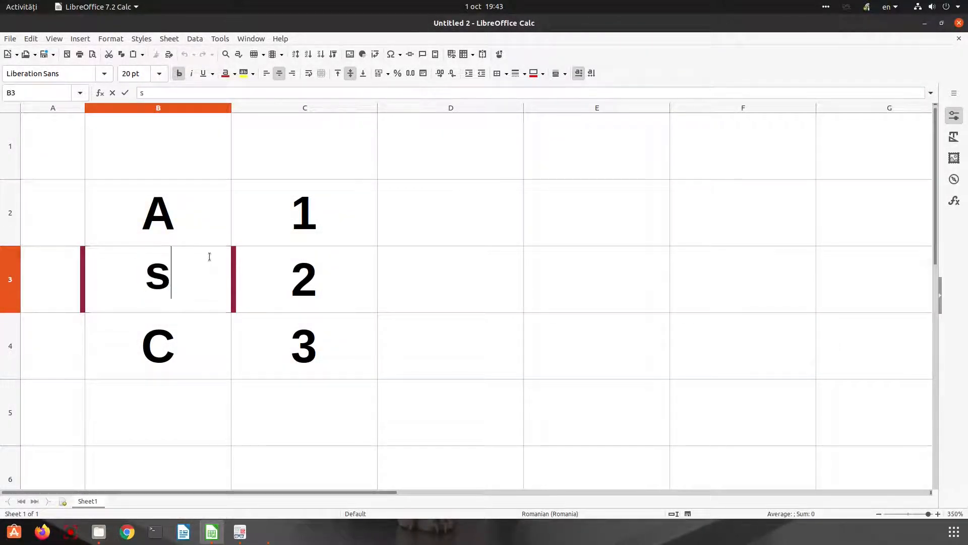
pyautogui.write('ome text here')
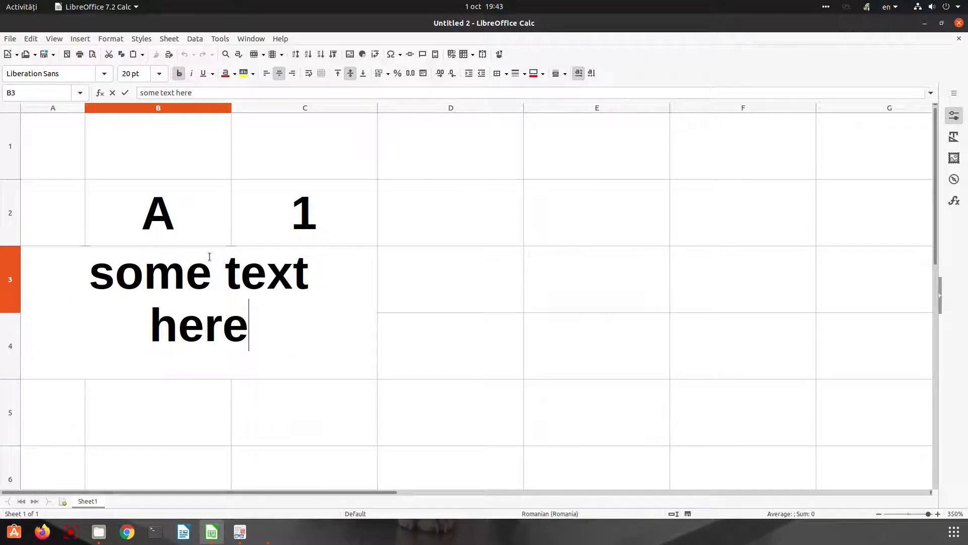
pyautogui.press('Return')
pyautogui.click(209, 256)
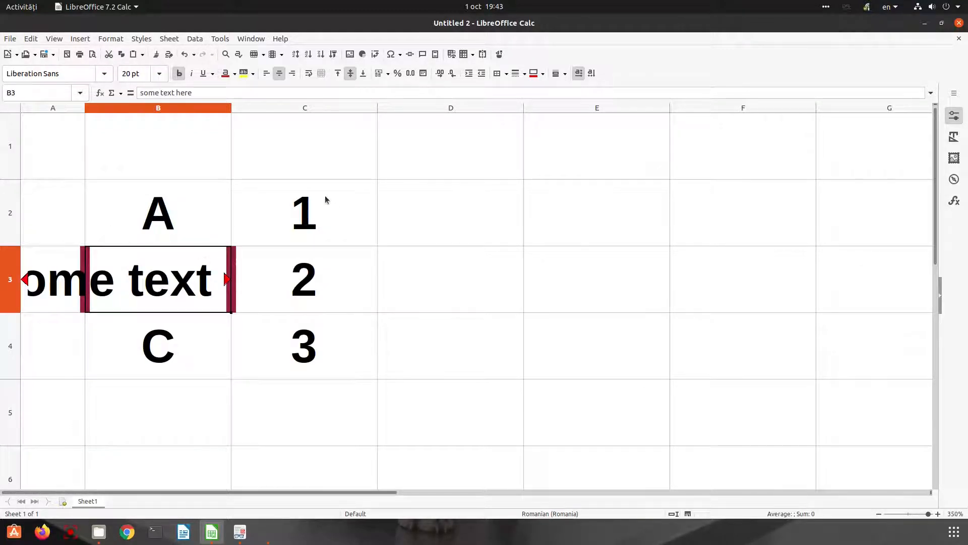
# Enable text wrapping for B3 and resize column B wide enough to show the text on two lines.
pyautogui.click(308, 73)
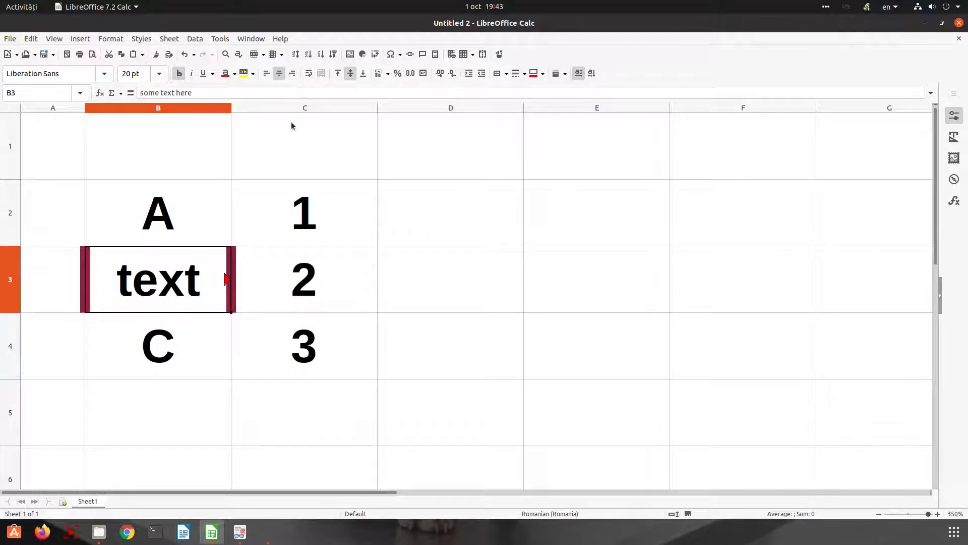
pyautogui.doubleClick(232, 107)
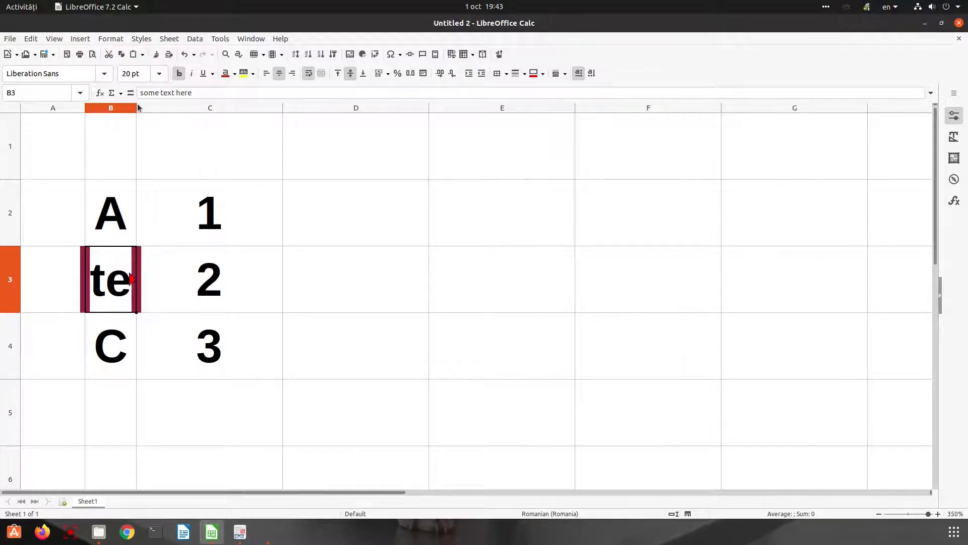
pyautogui.moveTo(137, 107); pyautogui.dragTo(288, 109)
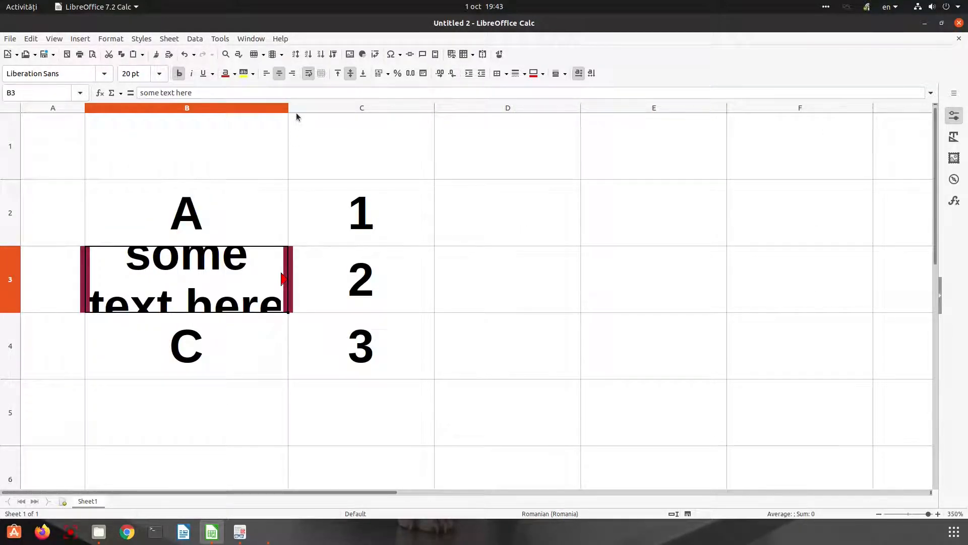
# Set B3's synchronized border padding to 5 mm on all sides and apply it.
pyautogui.rightClick(259, 275)
pyautogui.click(295, 427)
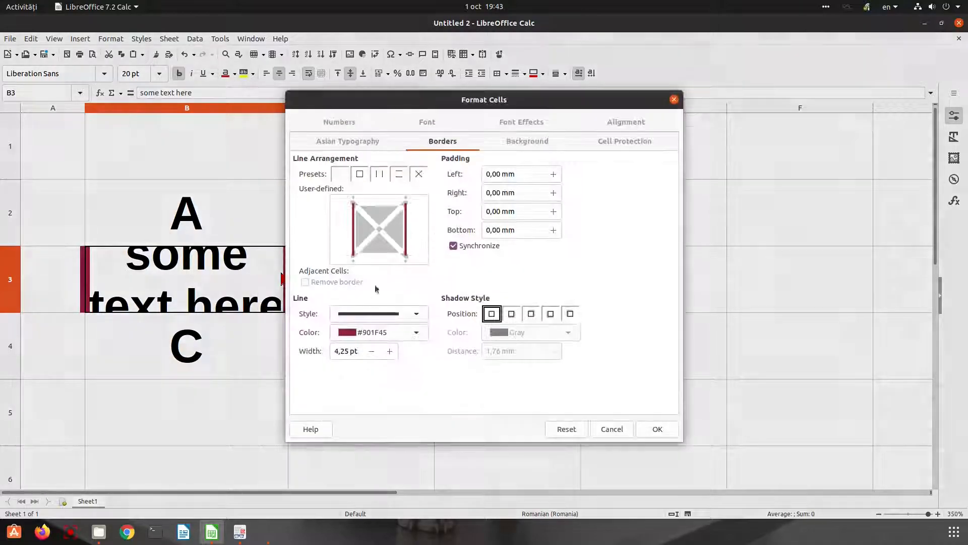
pyautogui.write('5')
pyautogui.press('Tab')
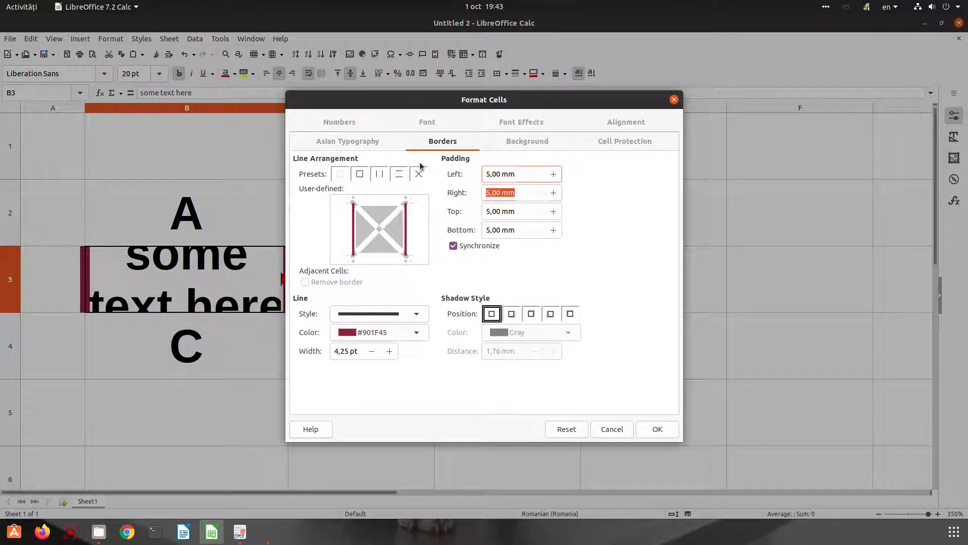
pyautogui.click(669, 429)
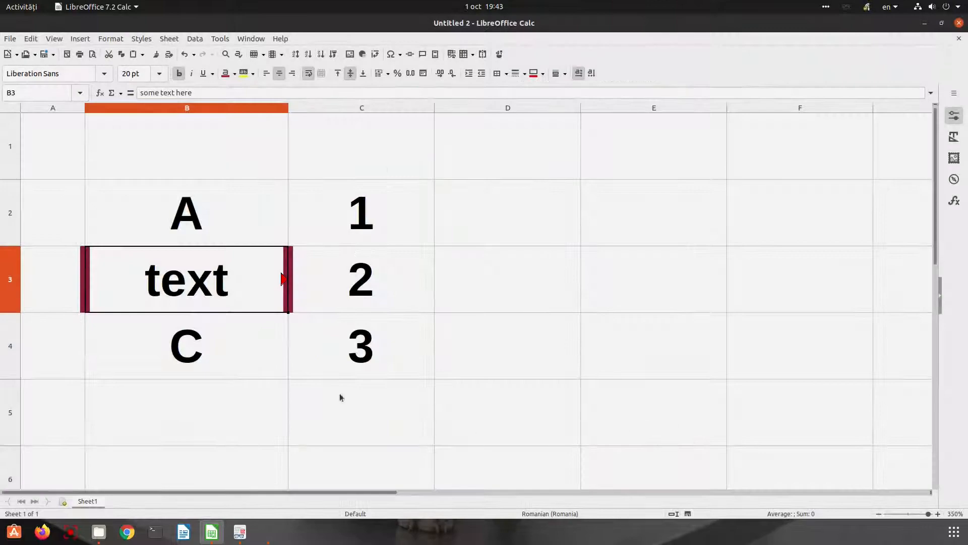
# Make row 3 about twice as tall and narrow column B.
pyautogui.moveTo(15, 310); pyautogui.dragTo(15, 389)
pyautogui.moveTo(287, 107); pyautogui.dragTo(231, 107)
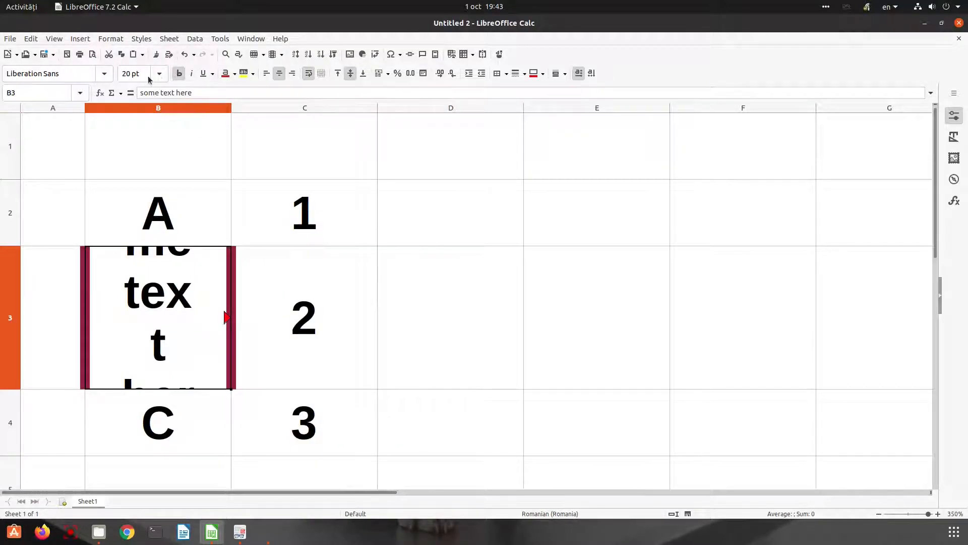
# Reduce B3's font size to 16 pt and widen column B until the text fits on one line.
pyautogui.click(159, 74)
pyautogui.click(138, 215)
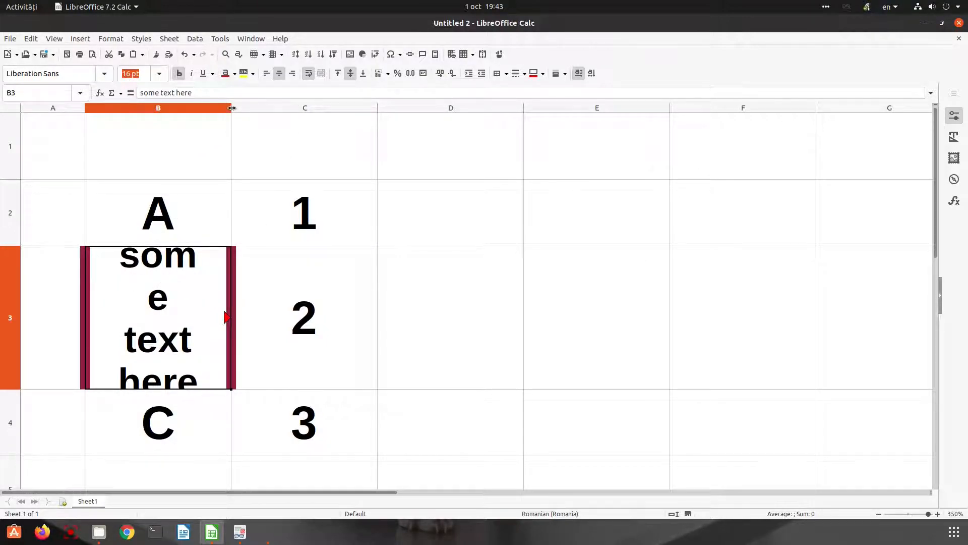
pyautogui.moveTo(231, 108); pyautogui.dragTo(519, 112)
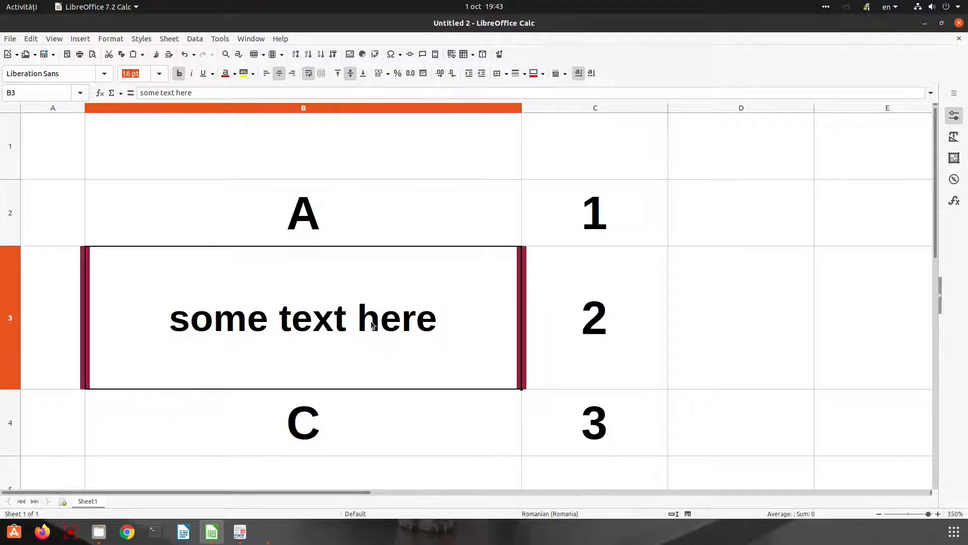
# Set B3's synchronized border padding to 1 mm on all sides and apply it.
pyautogui.rightClick(162, 286)
pyautogui.click(232, 450)
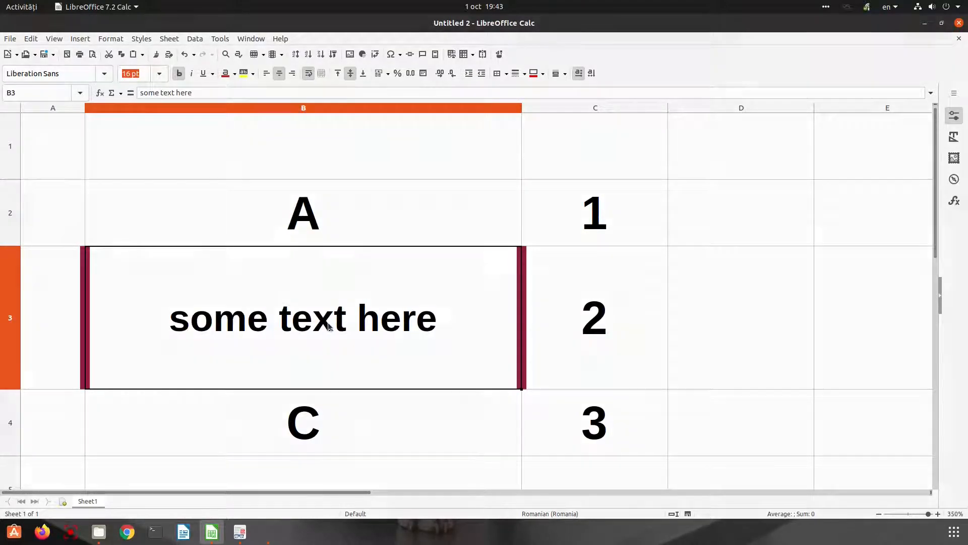
pyautogui.moveTo(518, 174); pyautogui.dragTo(458, 187)
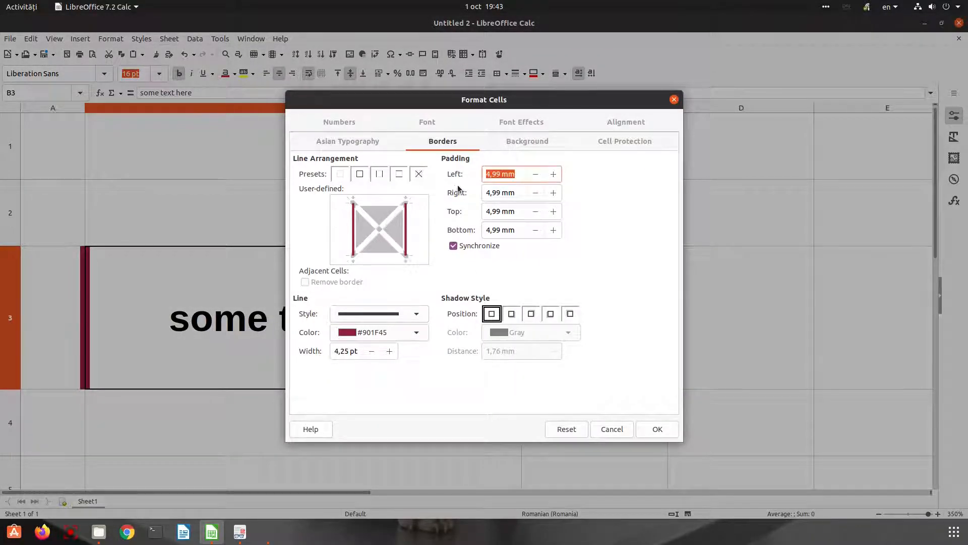
pyautogui.write('1')
pyautogui.press('Tab')
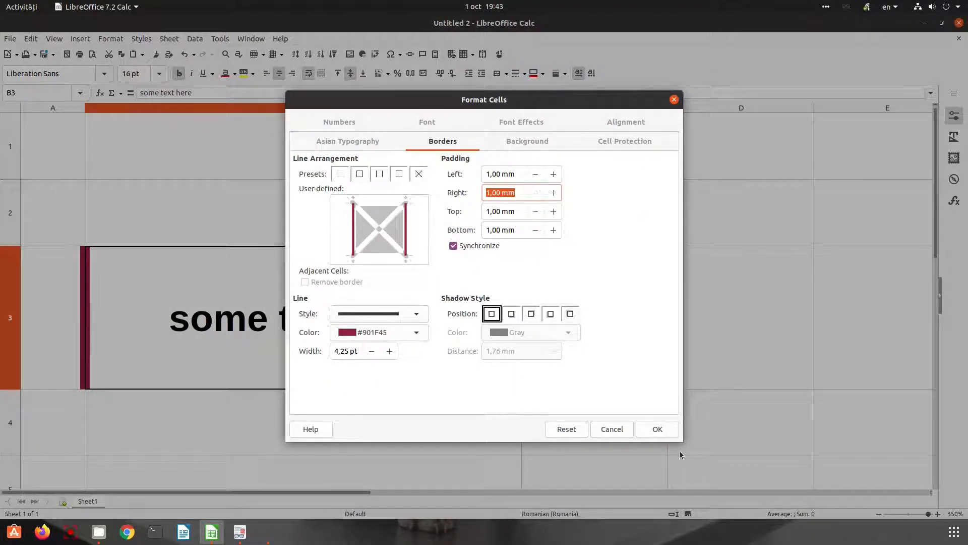
pyautogui.click(670, 429)
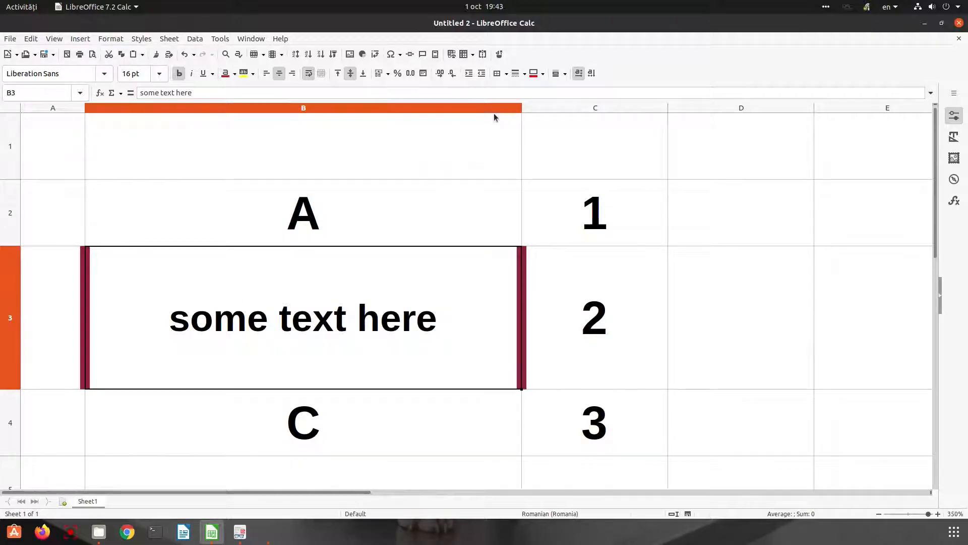
# Resize column B so that "some text here" wraps onto two lines in B3.
pyautogui.doubleClick(520, 105)
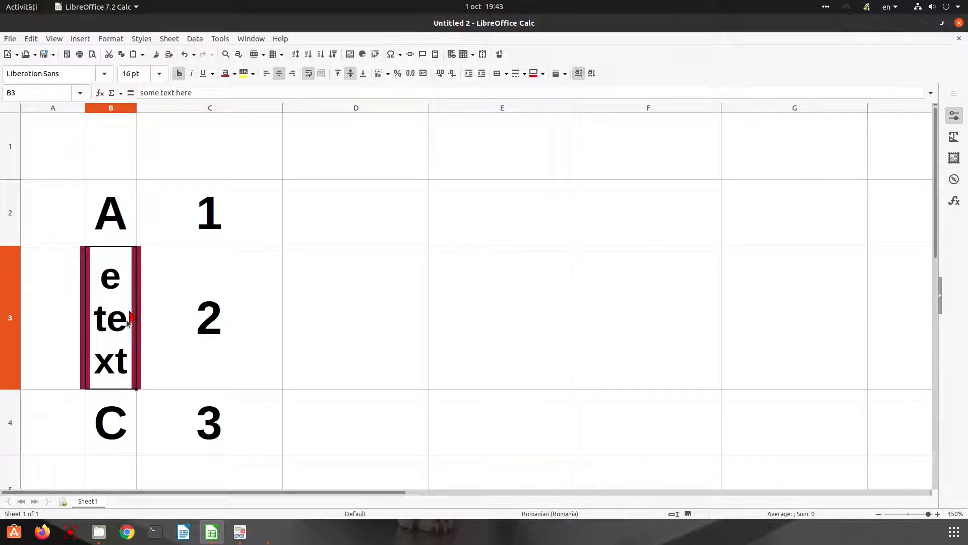
pyautogui.rightClick(114, 325)
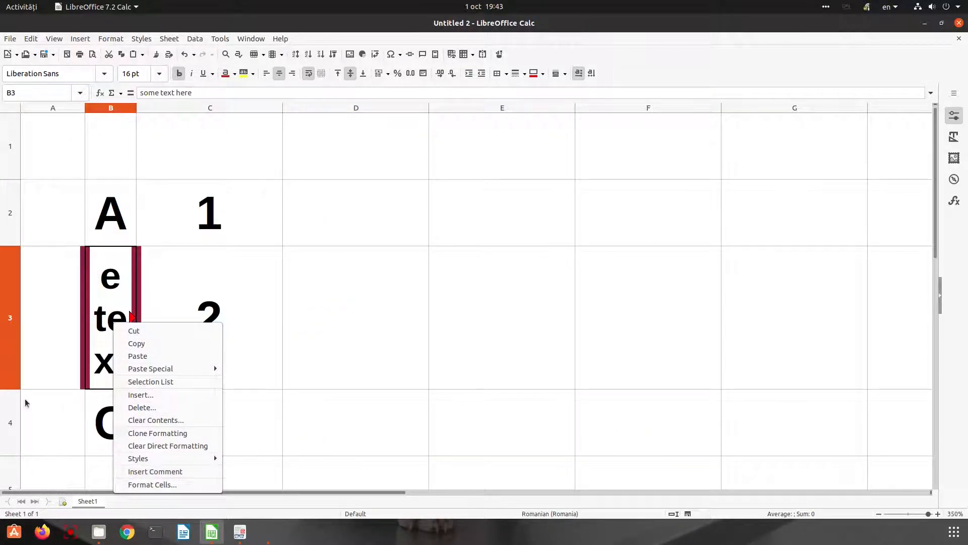
pyautogui.click(28, 348)
pyautogui.moveTo(138, 108); pyautogui.dragTo(289, 111)
# Set B3's synchronized border padding to 3 mm on all sides and apply it.
pyautogui.rightClick(229, 303)
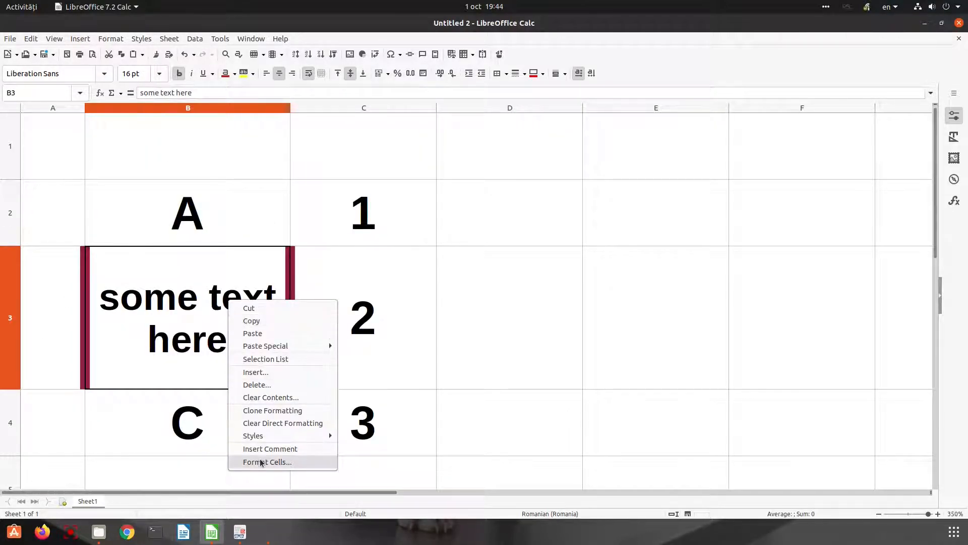
pyautogui.click(261, 461)
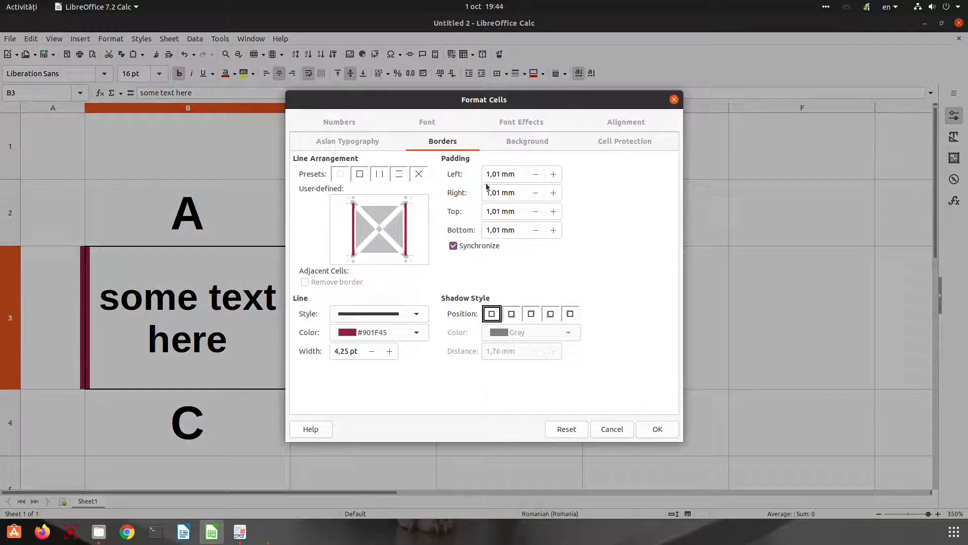
pyautogui.tripleClick(512, 174)
pyautogui.write('2')
pyautogui.press('Tab')
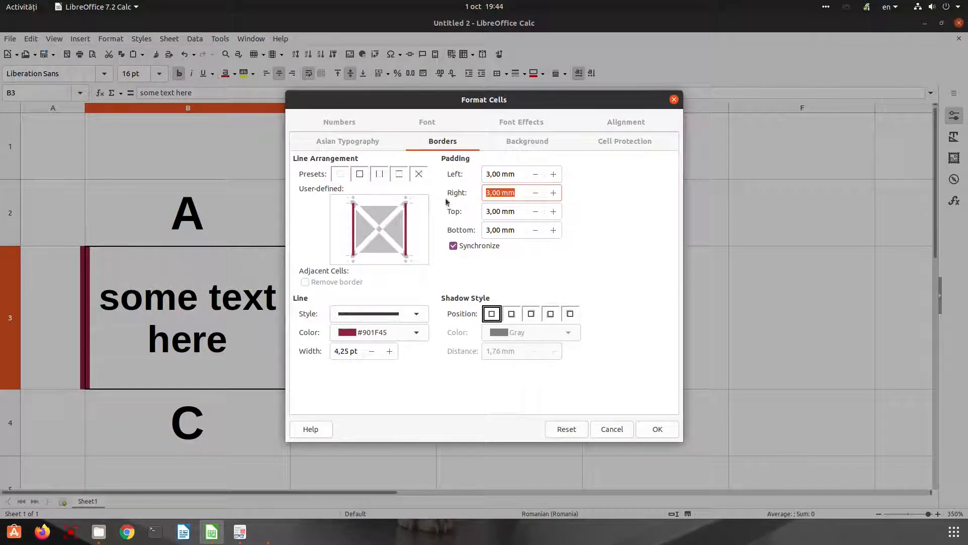
pyautogui.click(657, 429)
# Apply 4 mm synchronized border padding to B3 and widen column B until the text wraps onto two lines.
pyautogui.rightClick(205, 322)
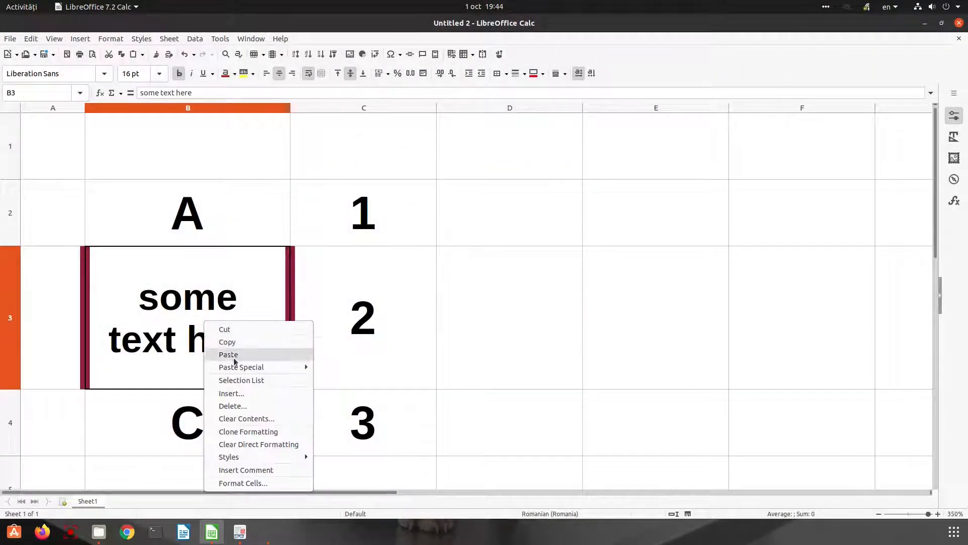
pyautogui.click(242, 483)
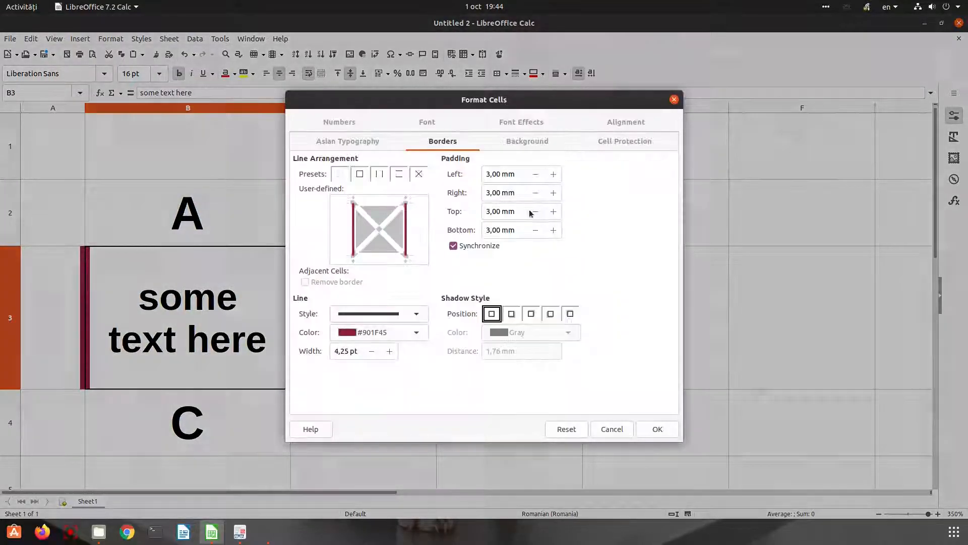
pyautogui.write('4')
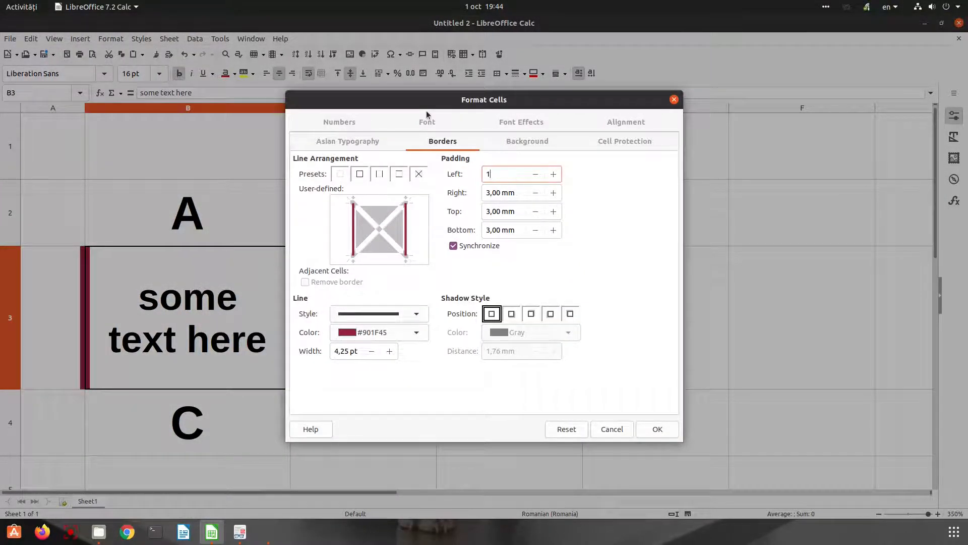
pyautogui.press('Tab')
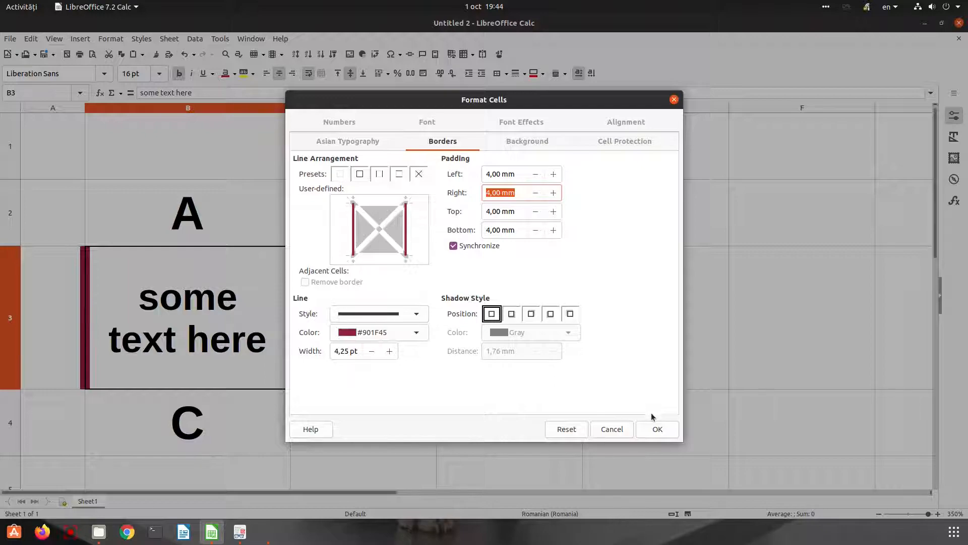
pyautogui.click(653, 428)
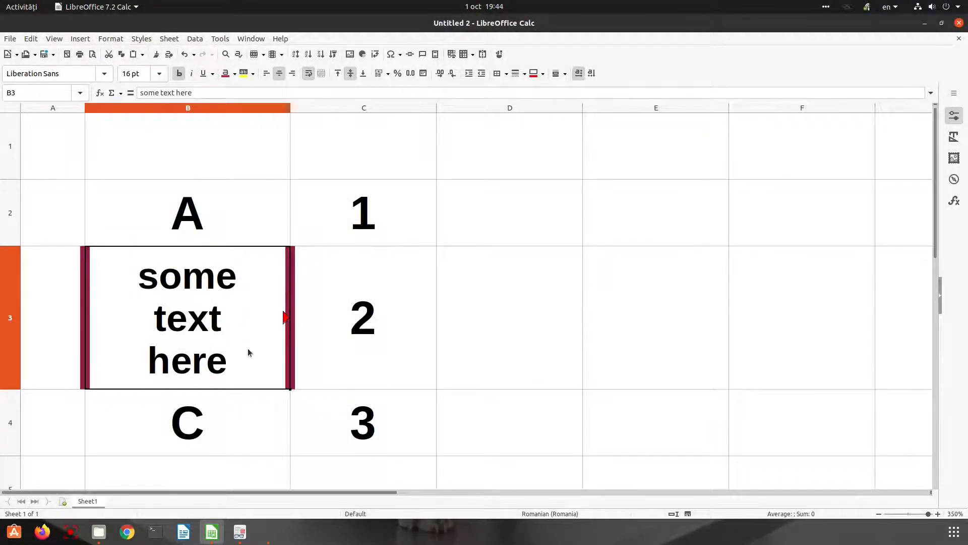
pyautogui.moveTo(295, 109); pyautogui.dragTo(342, 110)
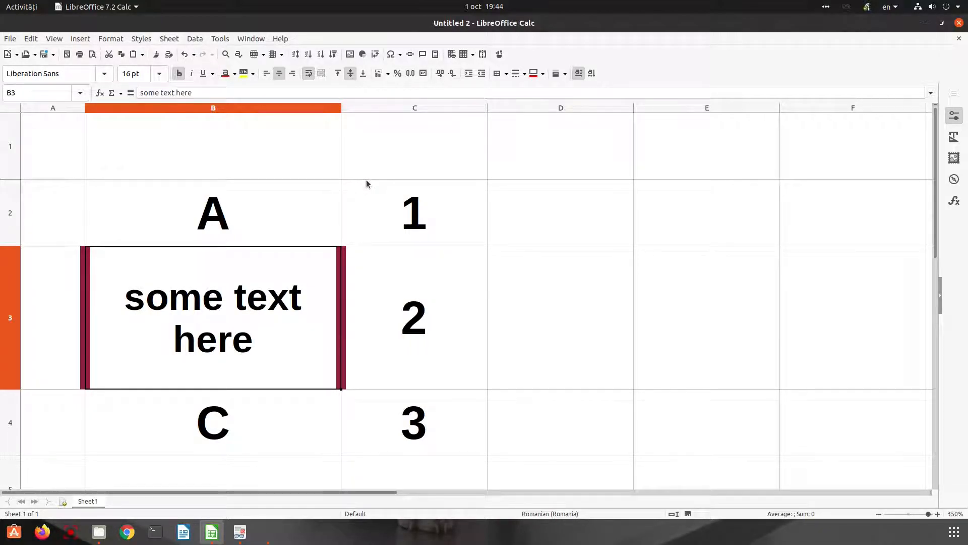
# Apply a gray shadow cast to the bottom right of B3 at a distance of 1,76 mm.
pyautogui.rightClick(323, 346)
pyautogui.click(383, 508)
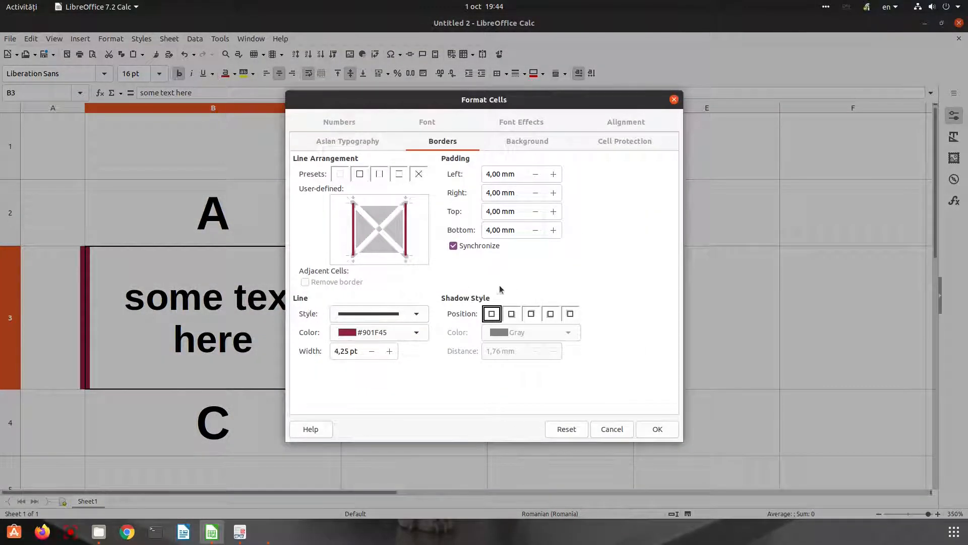
pyautogui.click(512, 313)
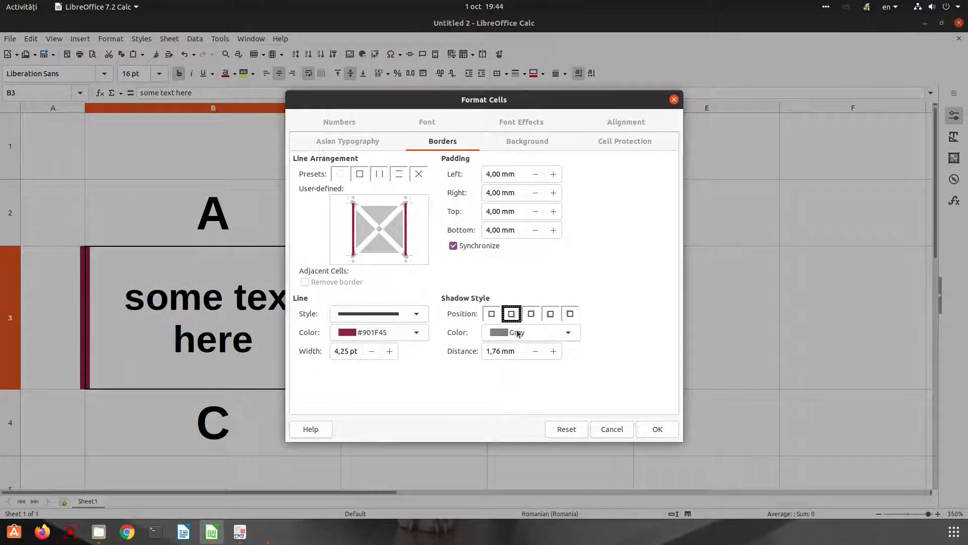
pyautogui.click(657, 428)
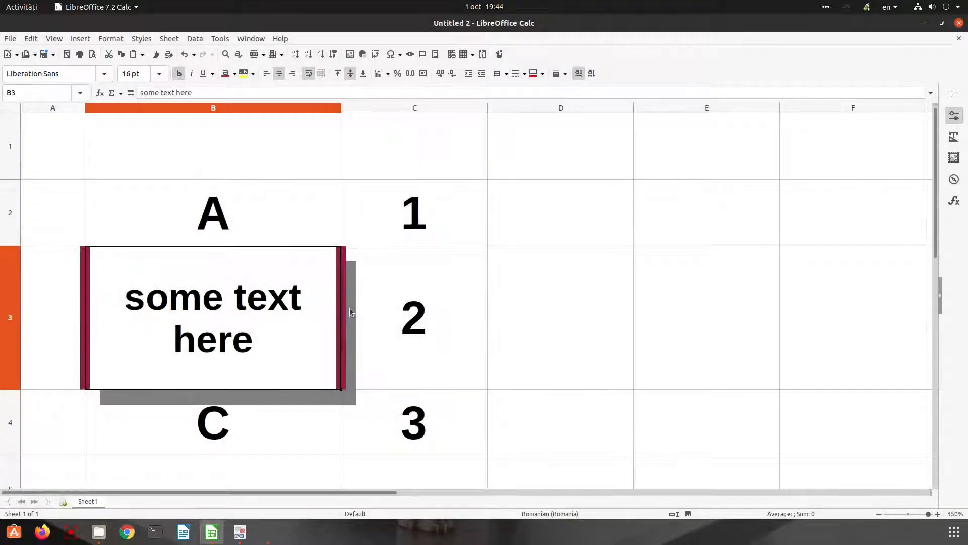
# Reduce the distance of B3's shadow to 1,01 mm and apply it.
pyautogui.rightClick(350, 308)
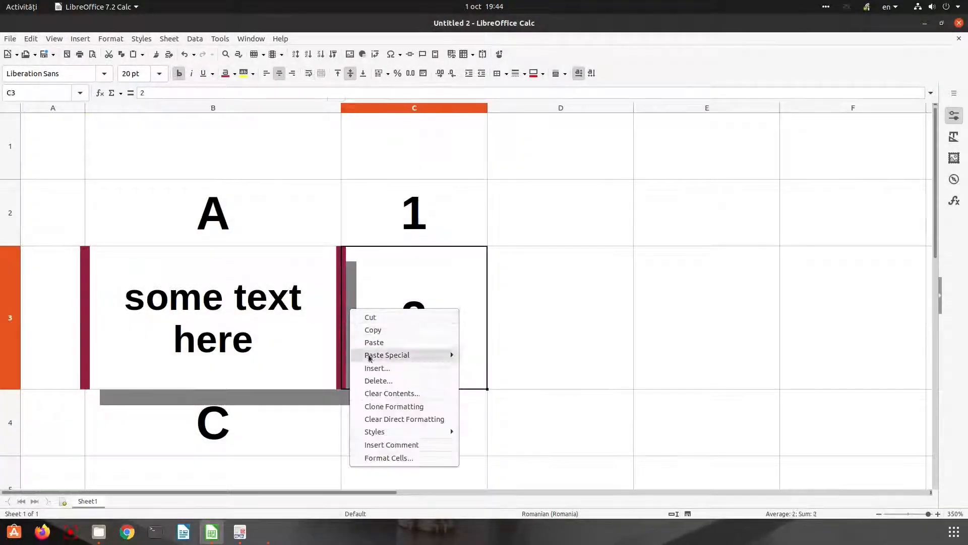
pyautogui.rightClick(235, 339)
pyautogui.click(315, 501)
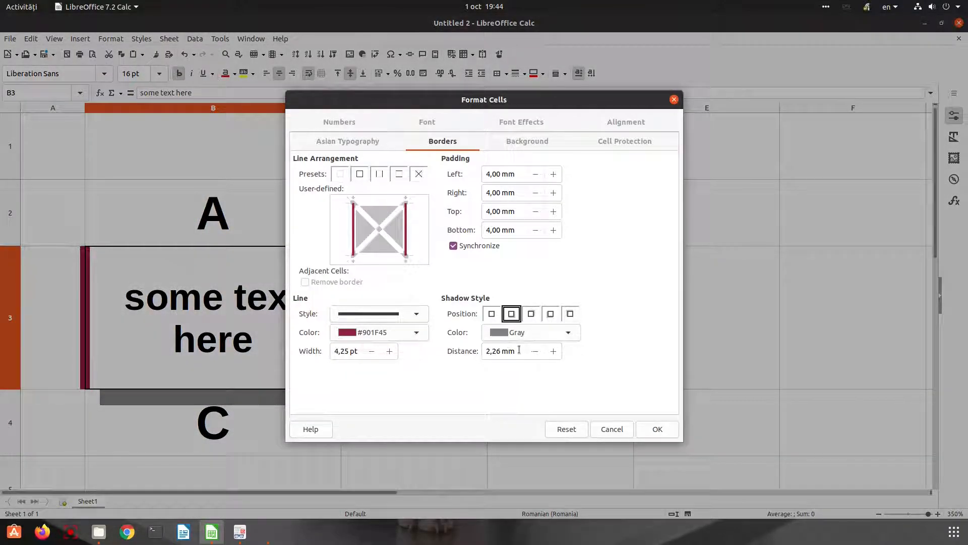
pyautogui.click(532, 352)
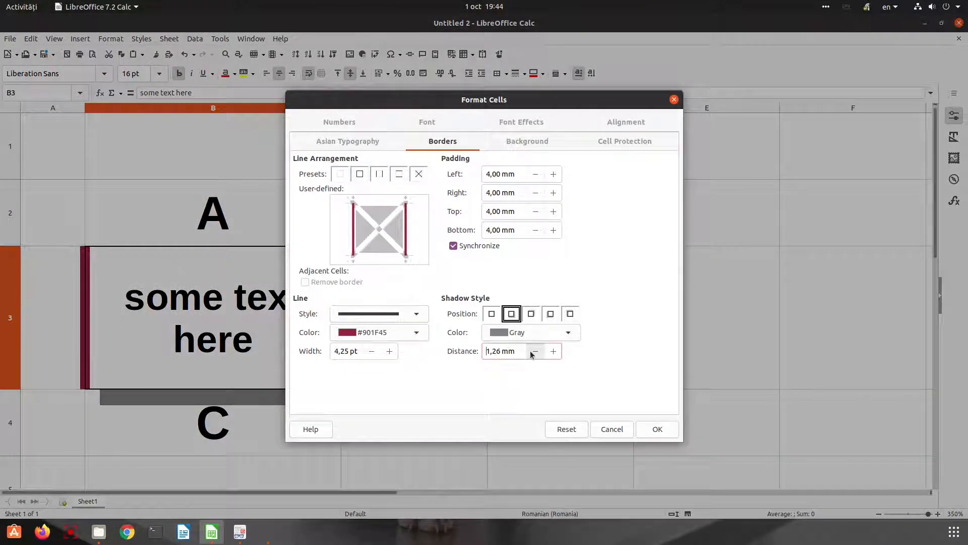
pyautogui.click(532, 352)
pyautogui.click(650, 429)
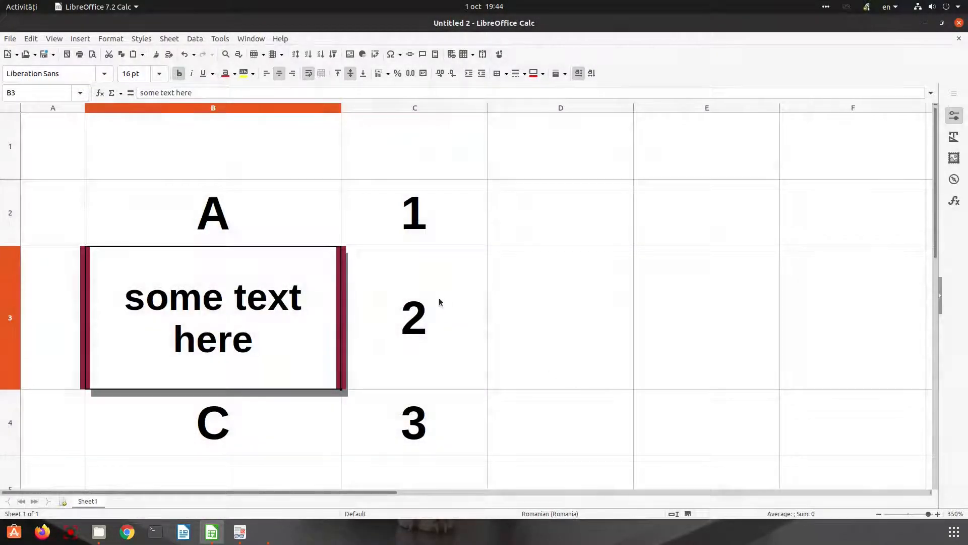
# Inspect B3's side borders and shadow at different zoom levels with neighbouring cells selected.
pyautogui.click(442, 305)
pyautogui.keyDown('ctrl'); pyautogui.scroll(-5, 616, 277); pyautogui.keyUp('ctrl')
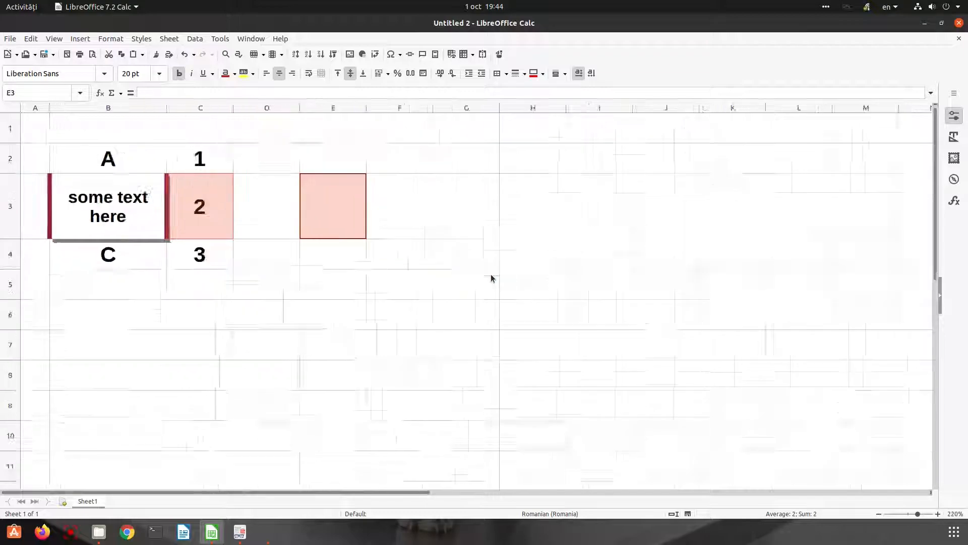
pyautogui.click(459, 246)
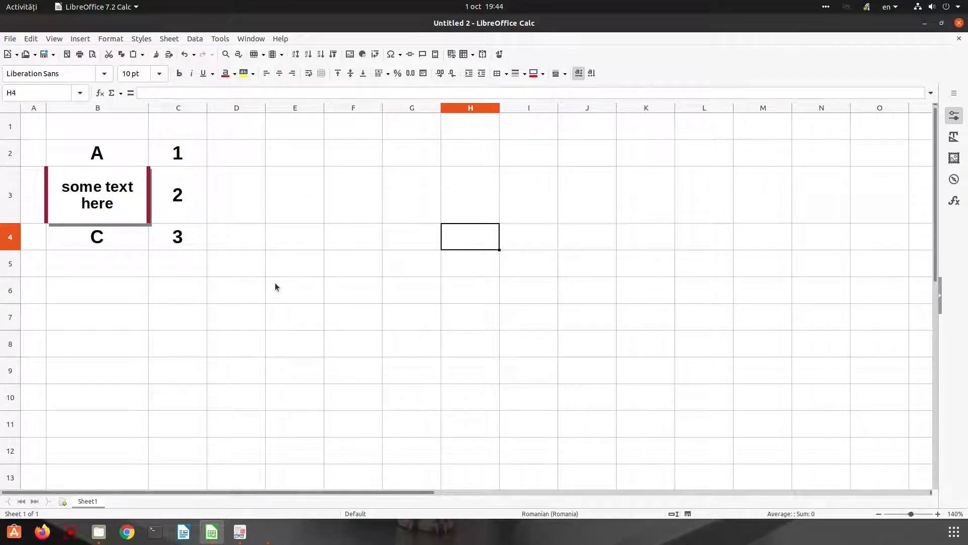
pyautogui.keyDown('ctrl'); pyautogui.scroll(2, 274, 280); pyautogui.keyUp('ctrl')
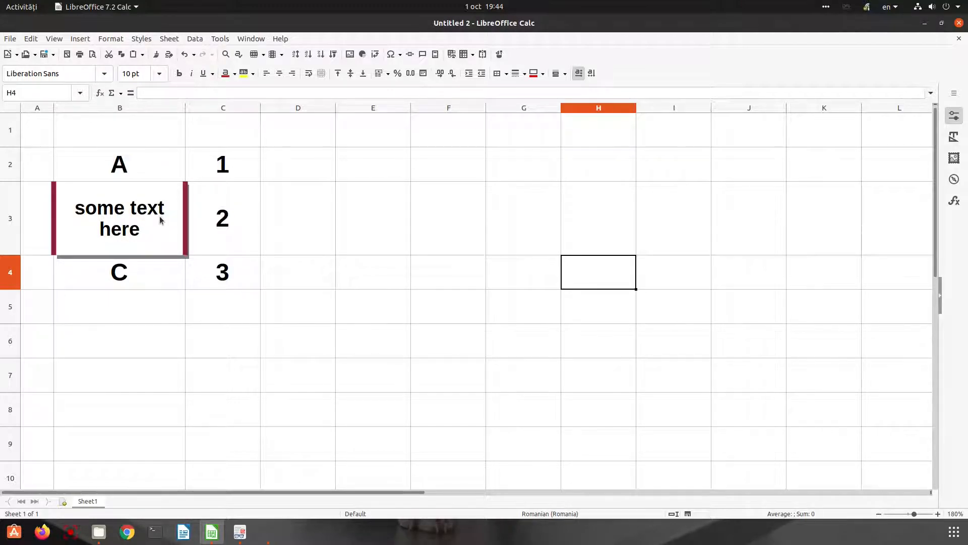
pyautogui.keyDown('ctrl'); pyautogui.scroll(6, 161, 220); pyautogui.keyUp('ctrl')
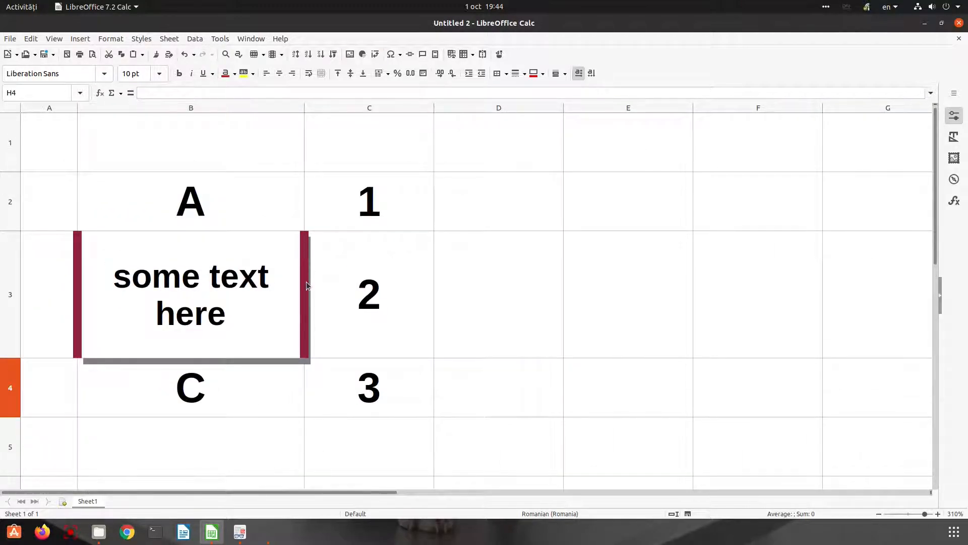
pyautogui.click(57, 270)
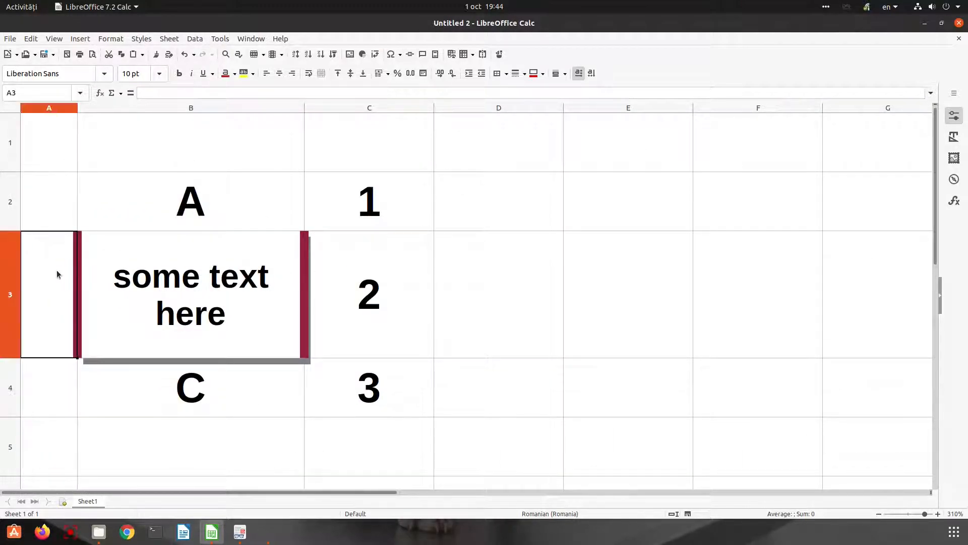
pyautogui.click(86, 262)
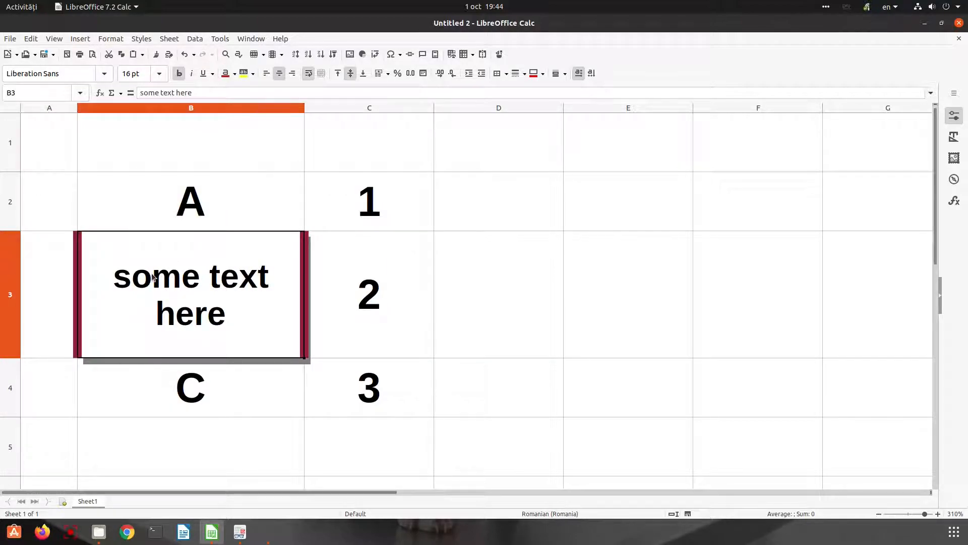
# Remove the border A3 shares with B3 by applying the no-borders preset with border removal for adjacent cells.
pyautogui.click(39, 273)
pyautogui.rightClick(41, 274)
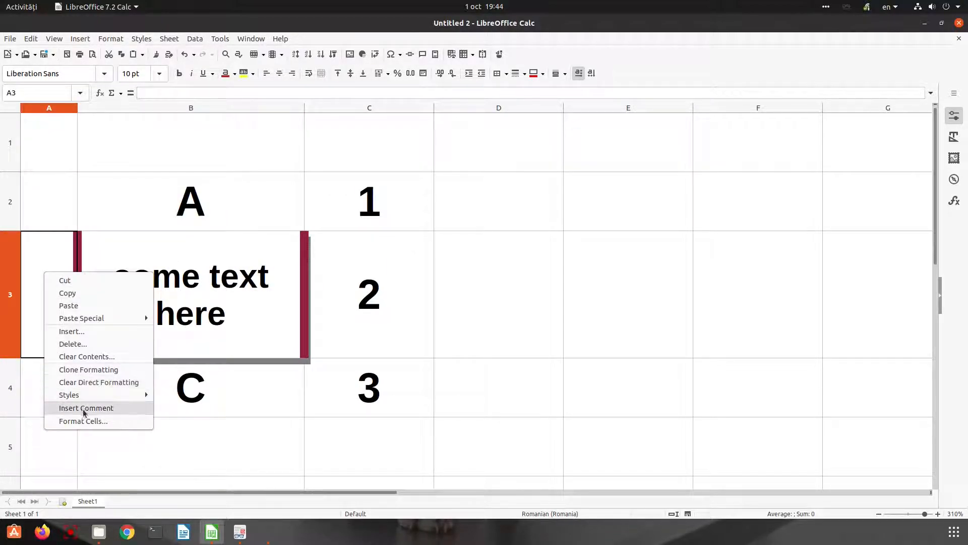
pyautogui.click(65, 424)
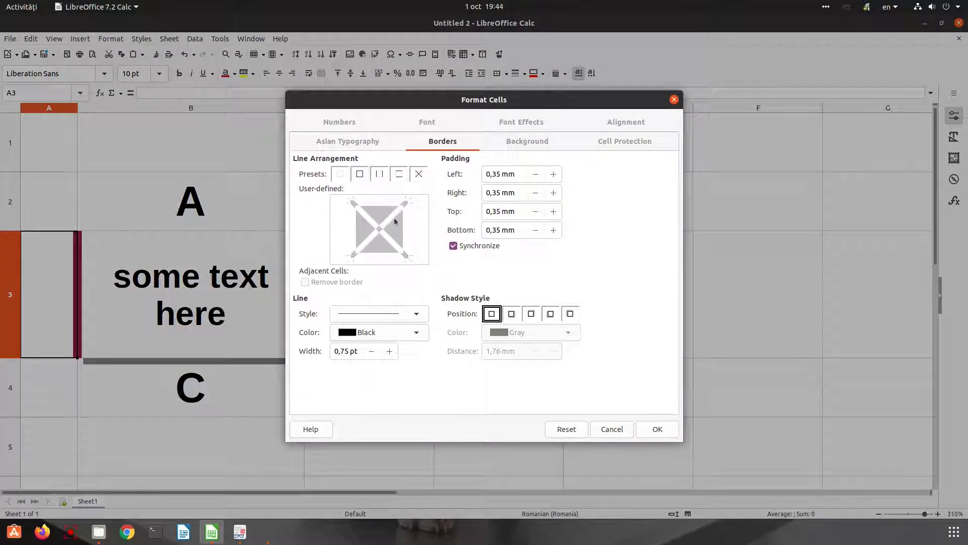
pyautogui.click(342, 177)
pyautogui.click(356, 281)
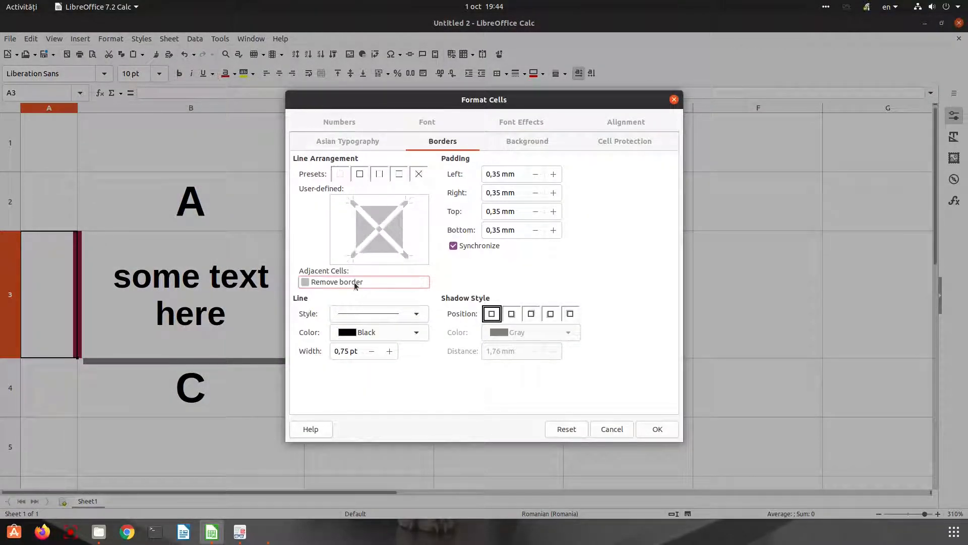
pyautogui.click(656, 428)
pyautogui.click(459, 399)
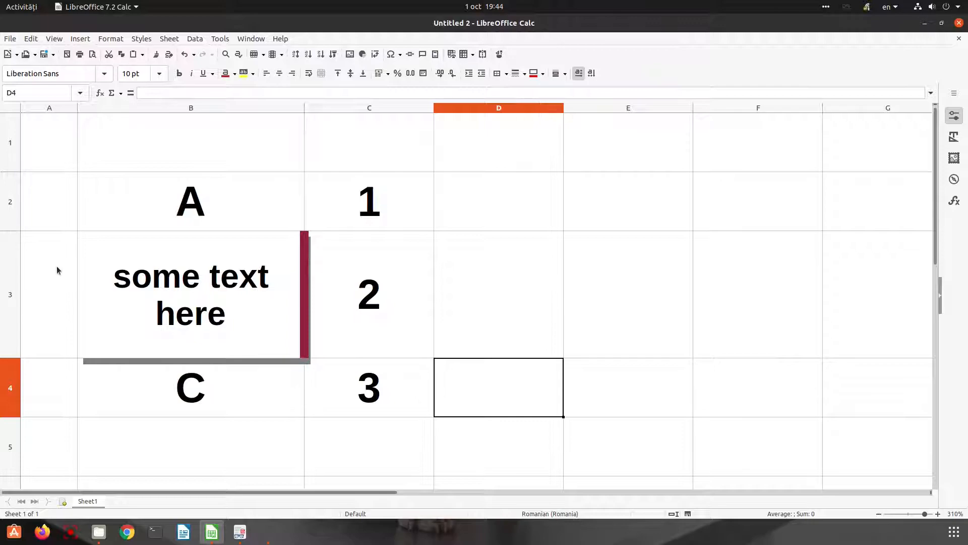
pyautogui.click(75, 297)
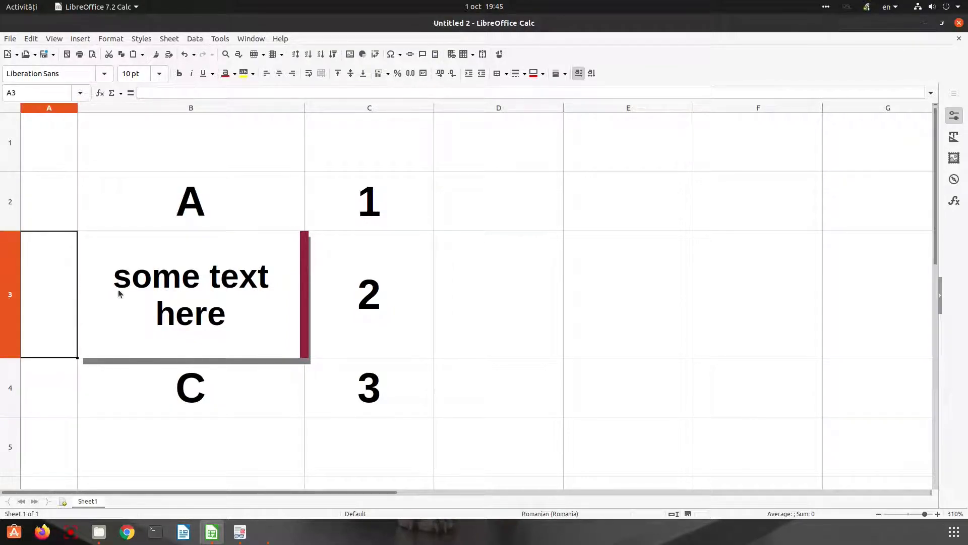
# Remove the border C3 shares with B3 by applying the no-borders preset with border removal for adjacent cells.
pyautogui.click(333, 283)
pyautogui.rightClick(333, 283)
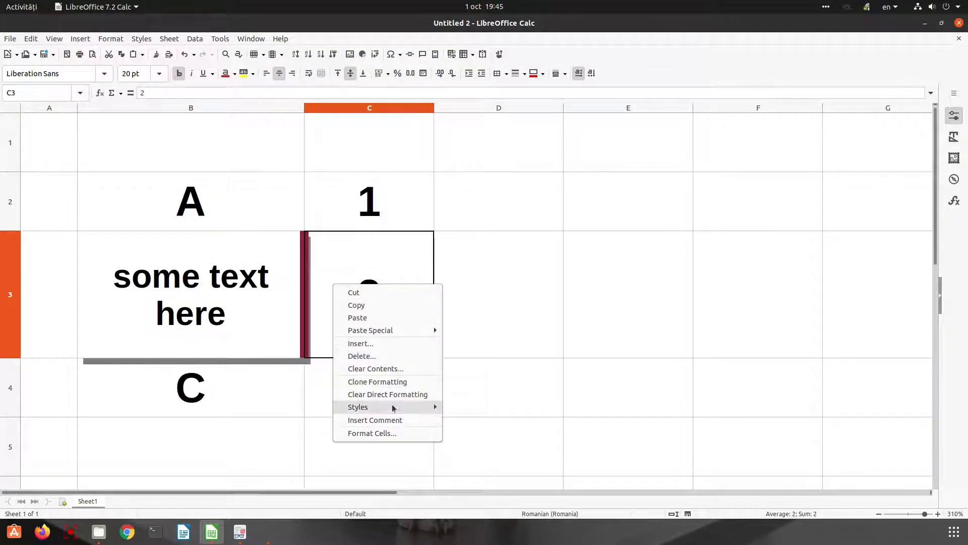
pyautogui.click(394, 431)
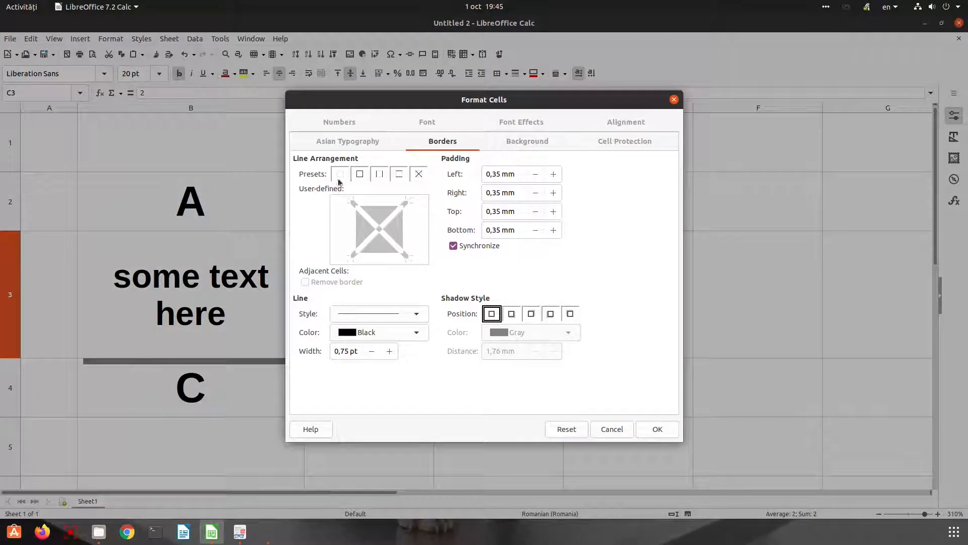
pyautogui.click(340, 174)
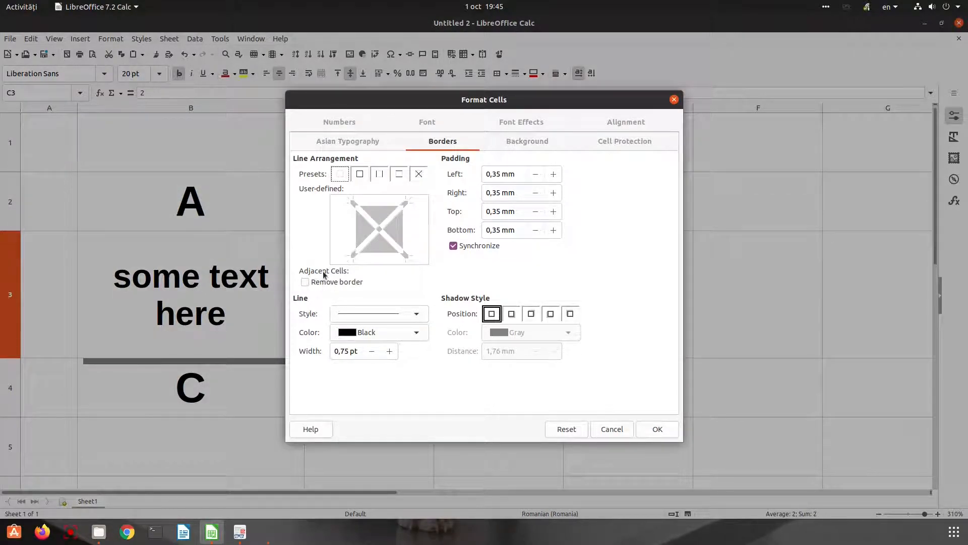
pyautogui.click(305, 282)
pyautogui.click(656, 429)
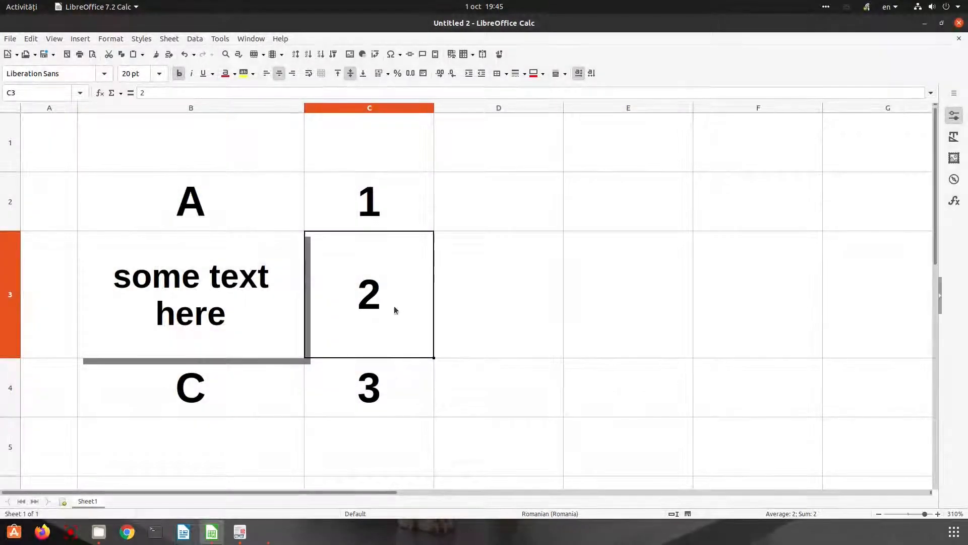
pyautogui.click(497, 305)
pyautogui.click(330, 271)
pyautogui.click(289, 295)
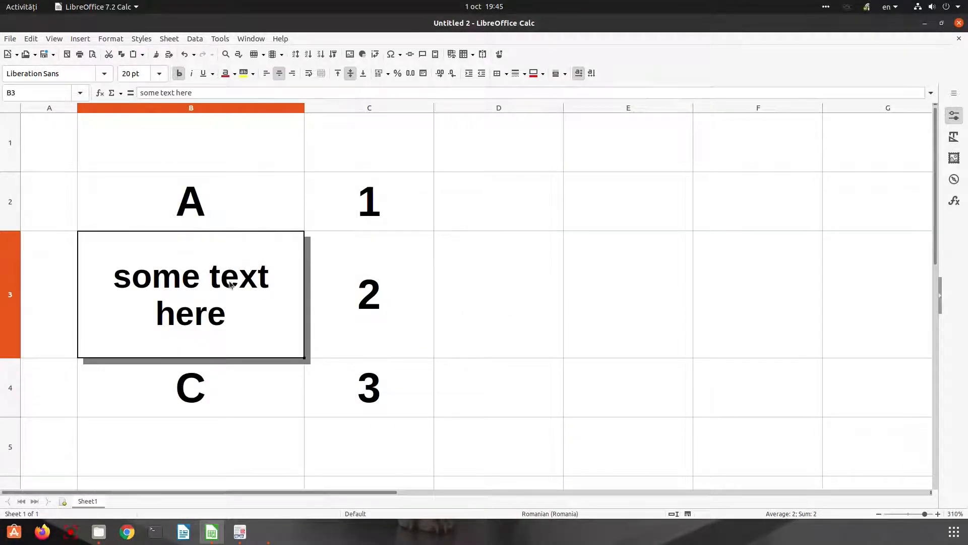
# Remove the shadow from B3 by setting its shadow position to none.
pyautogui.rightClick(252, 295)
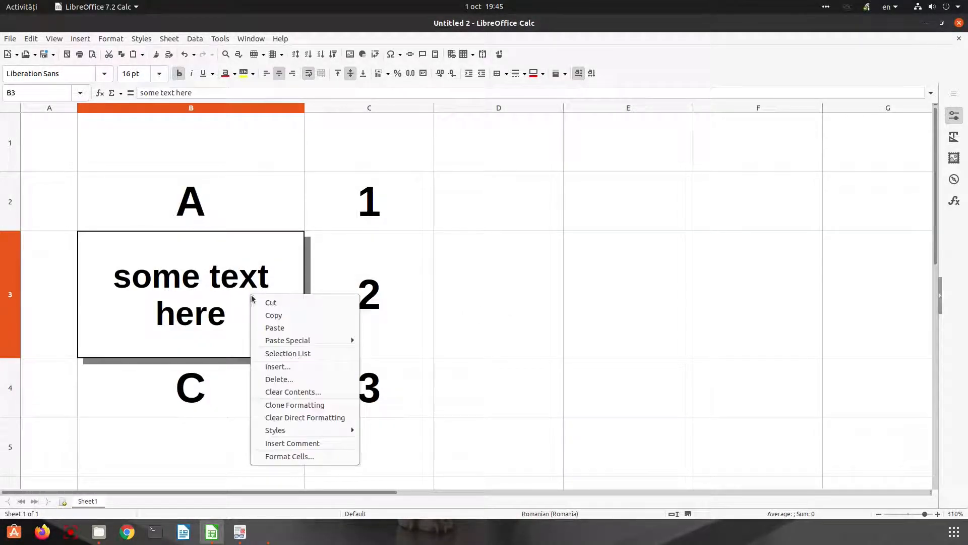
pyautogui.click(304, 457)
pyautogui.click(492, 314)
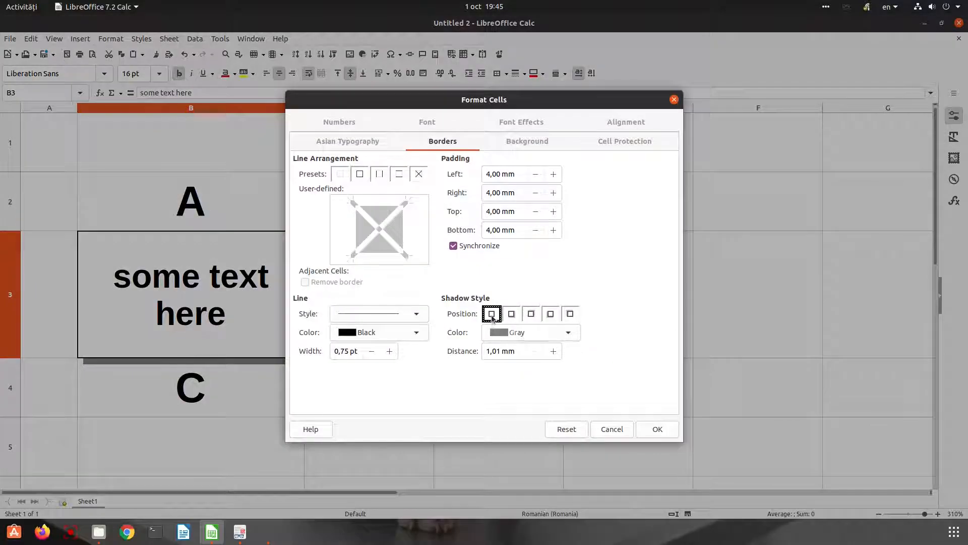
pyautogui.click(658, 428)
pyautogui.rightClick(235, 284)
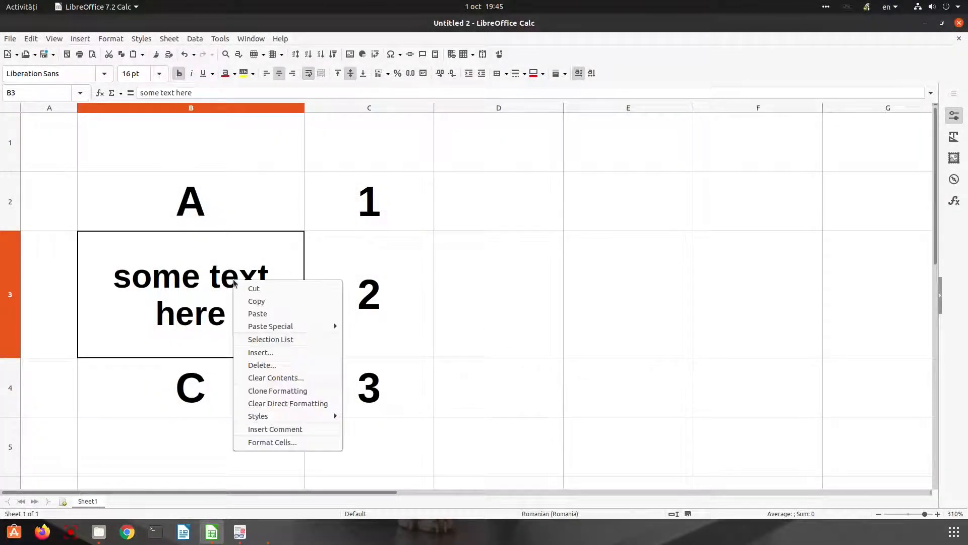
pyautogui.click(190, 328)
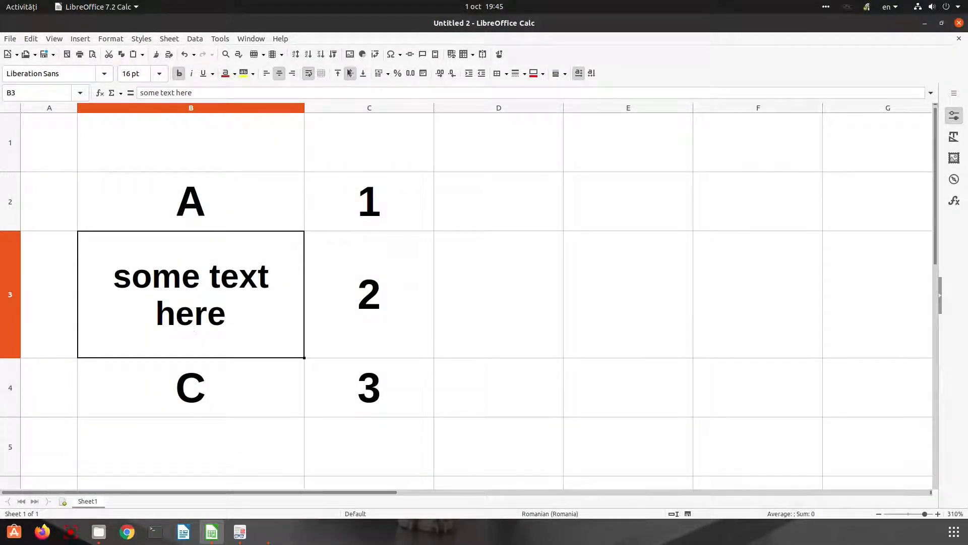
pyautogui.click(281, 39)
pyautogui.click(338, 204)
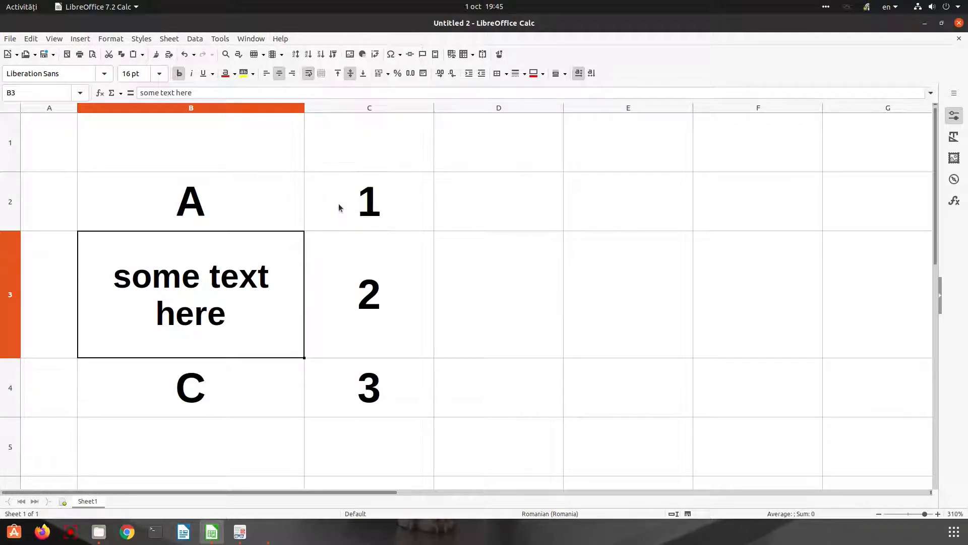